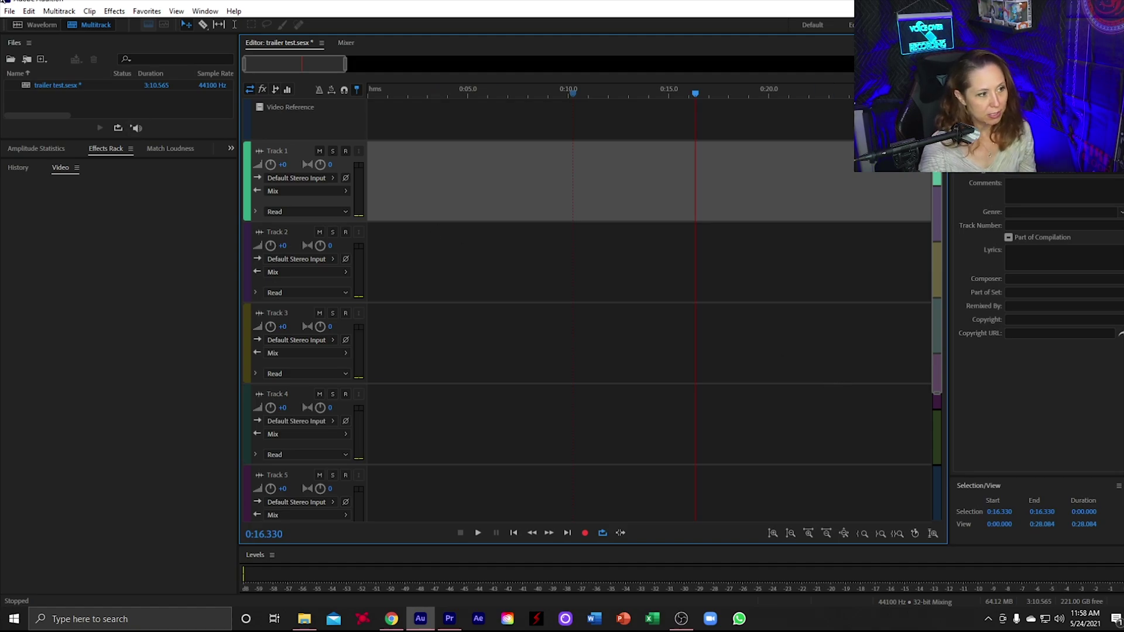
click(10, 12)
mouse_move(23, 26)
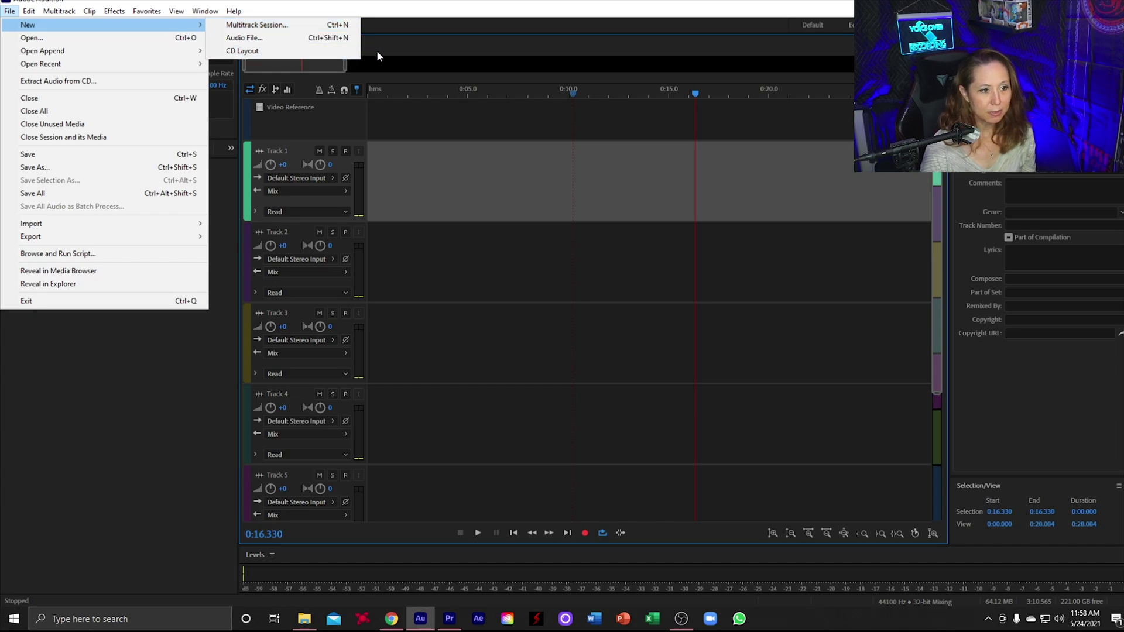
click(177, 398)
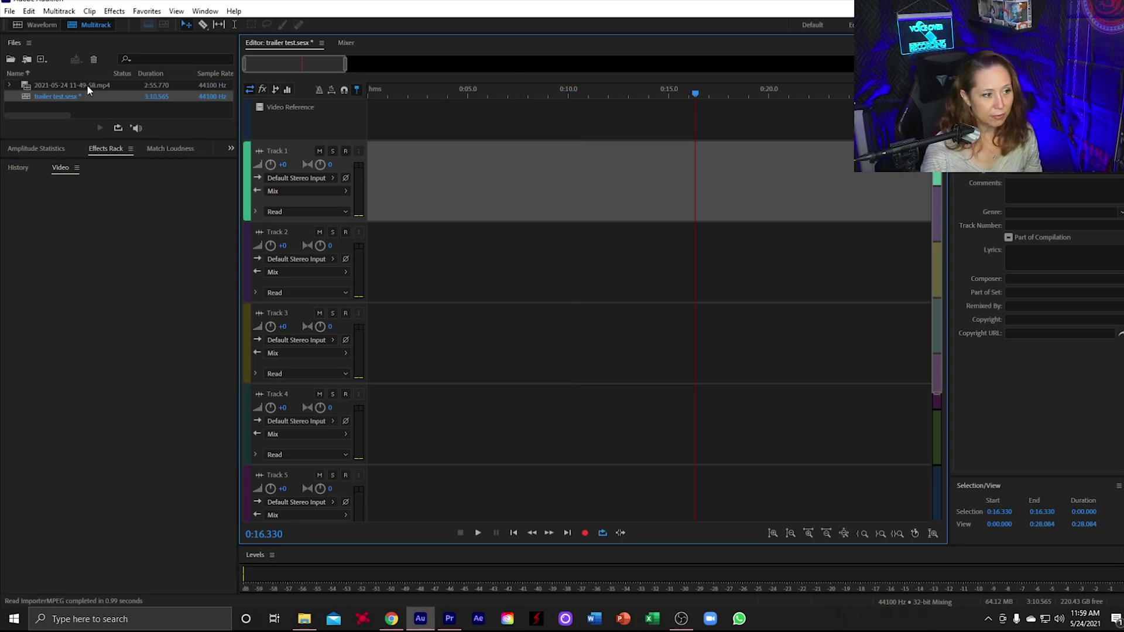
Place the trailer MP4 on Track 1 and enlarge the Video preview panel
drag(83, 83, 360, 114)
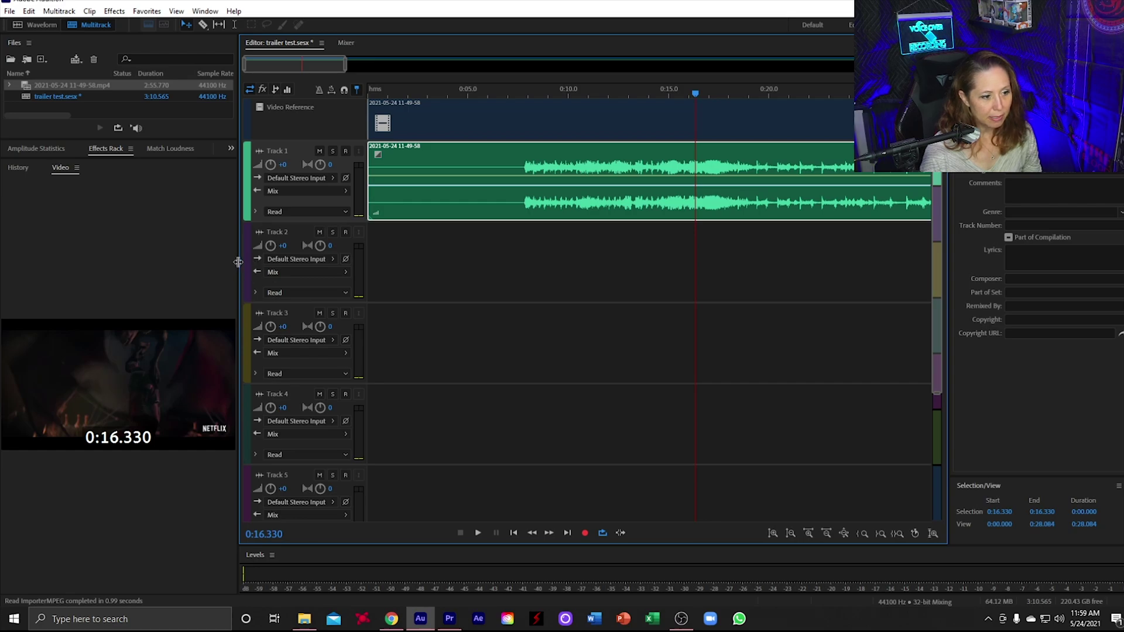
drag(238, 270, 397, 277)
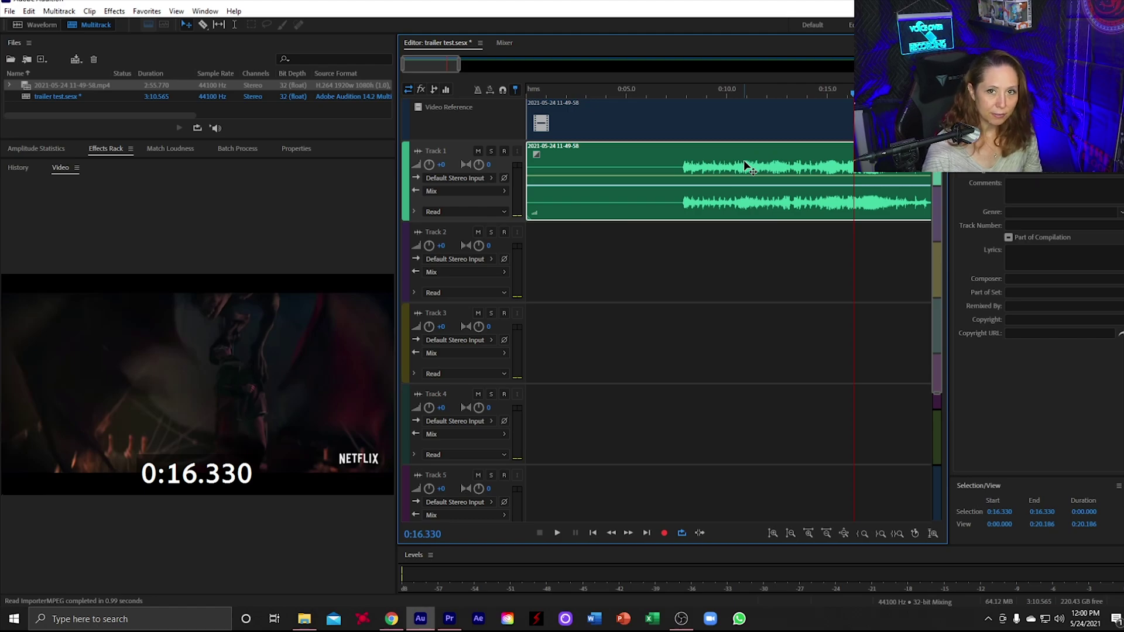
Move the playhead back to 0:14.410 and arm Track 2 for recording
key(Left)
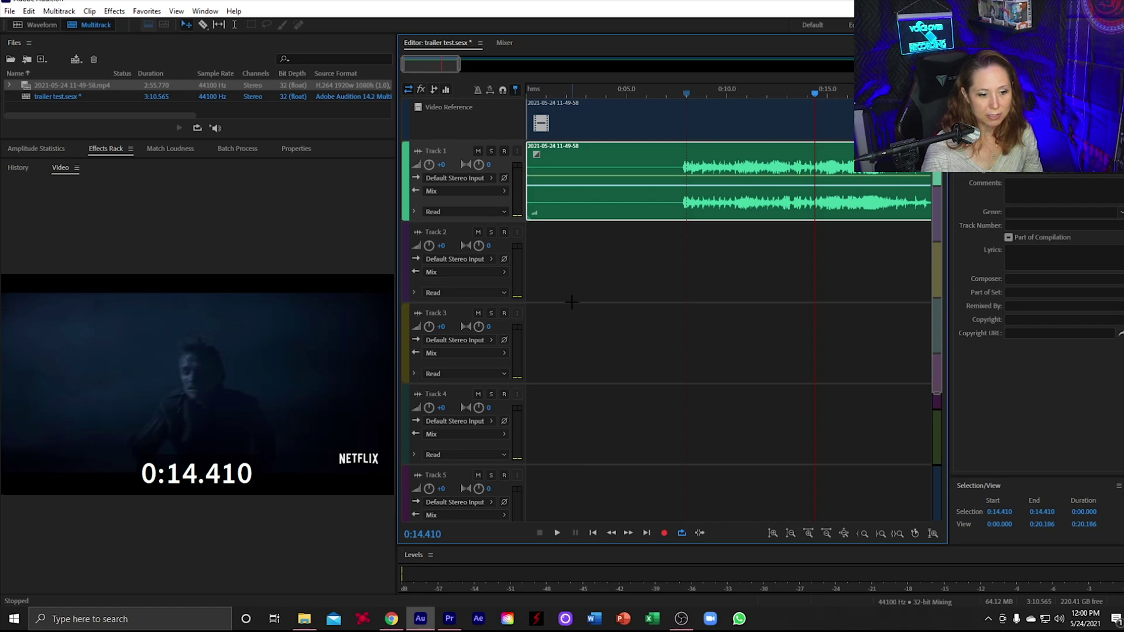
click(504, 232)
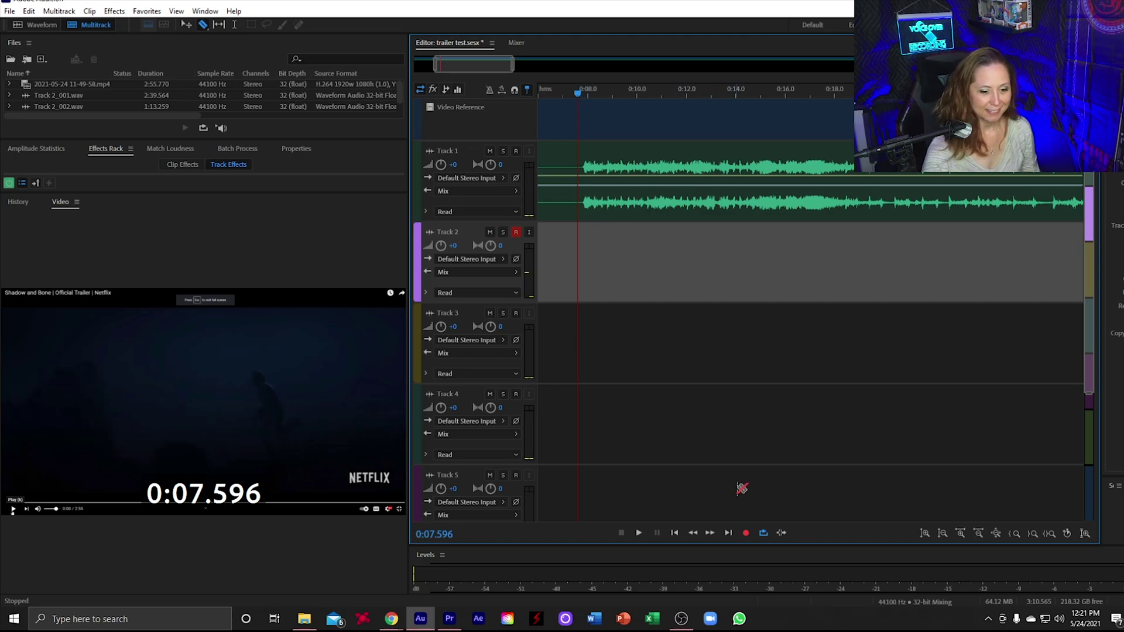
Start recording the voiceover take on Track 2 while the trailer plays
click(745, 533)
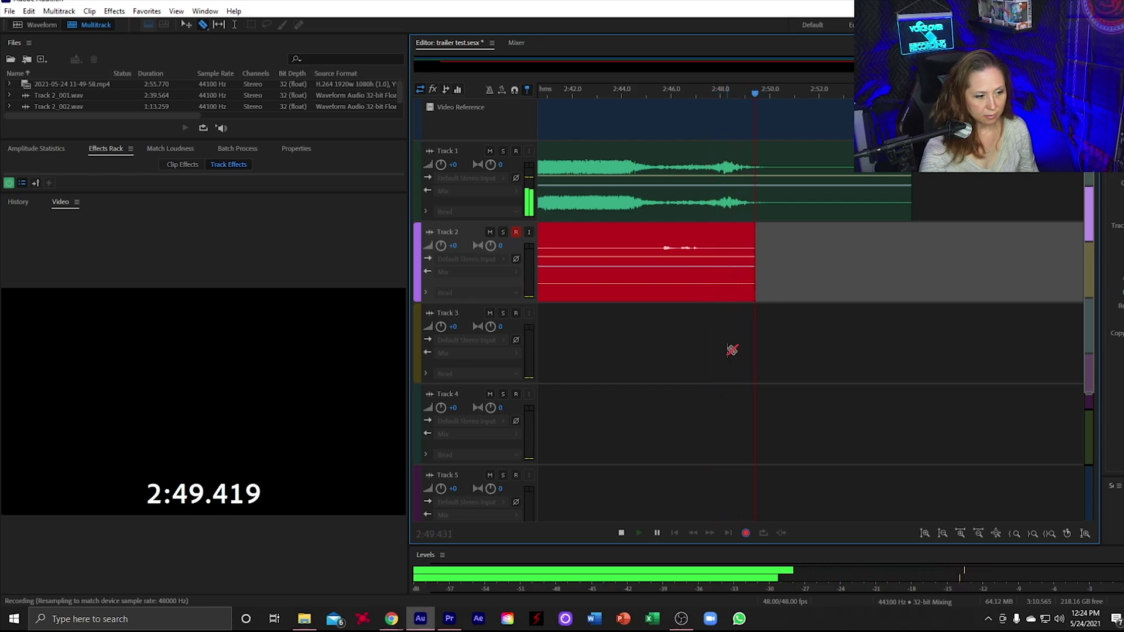
Stop recording to keep clip Track 2_003, scroll back to the start, and widen the Editor
click(622, 533)
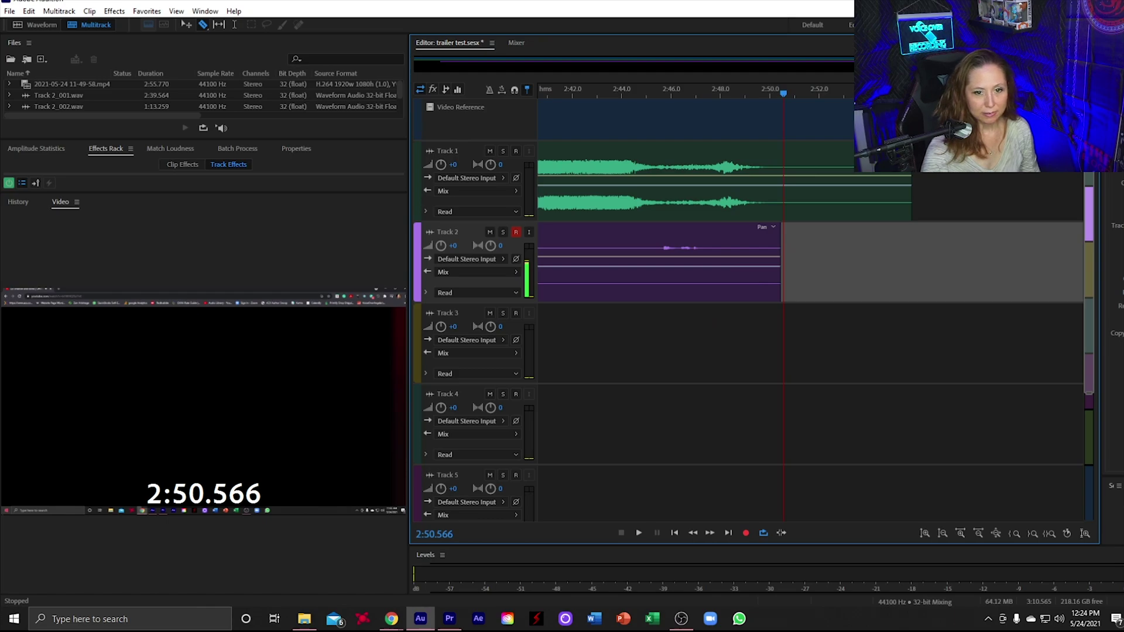
drag(1010, 66, 471, 59)
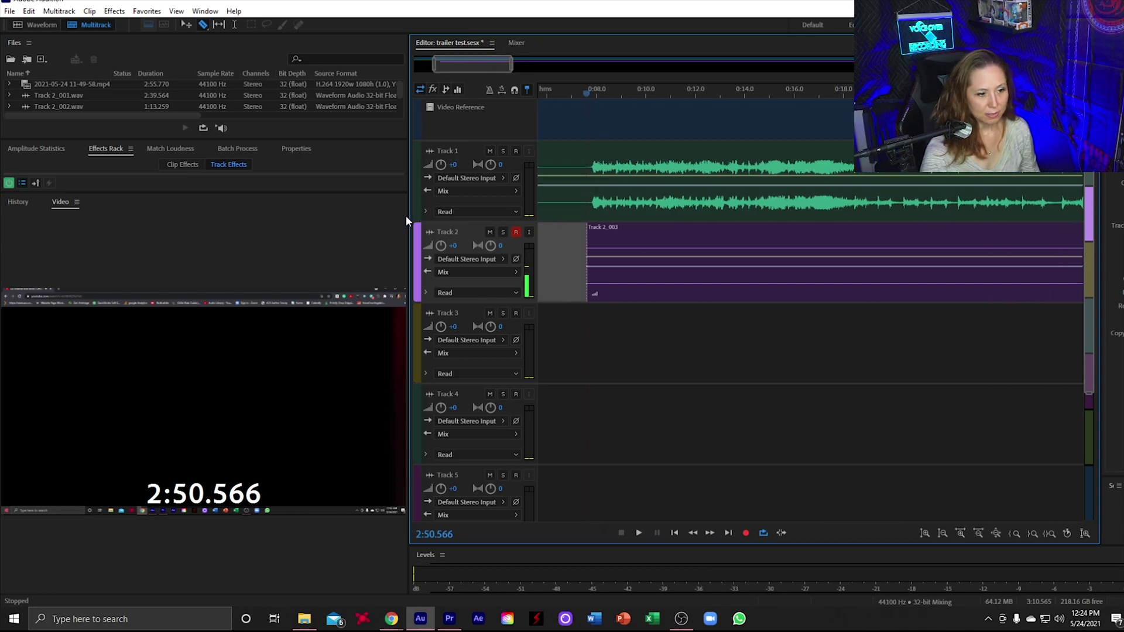
drag(408, 214, 268, 218)
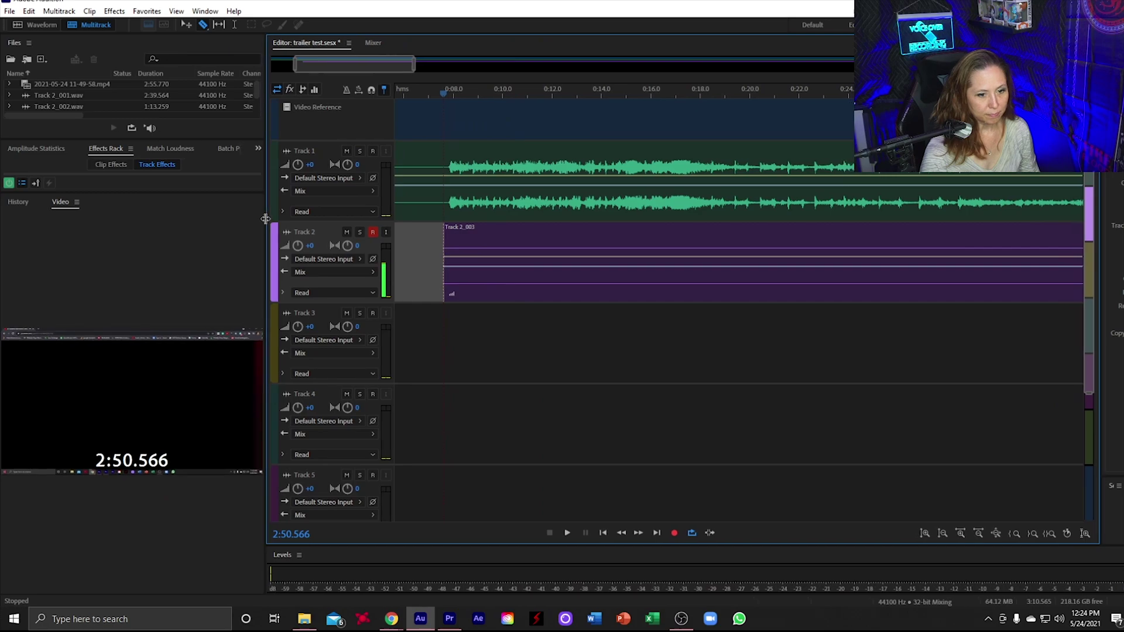
drag(265, 218, 258, 218)
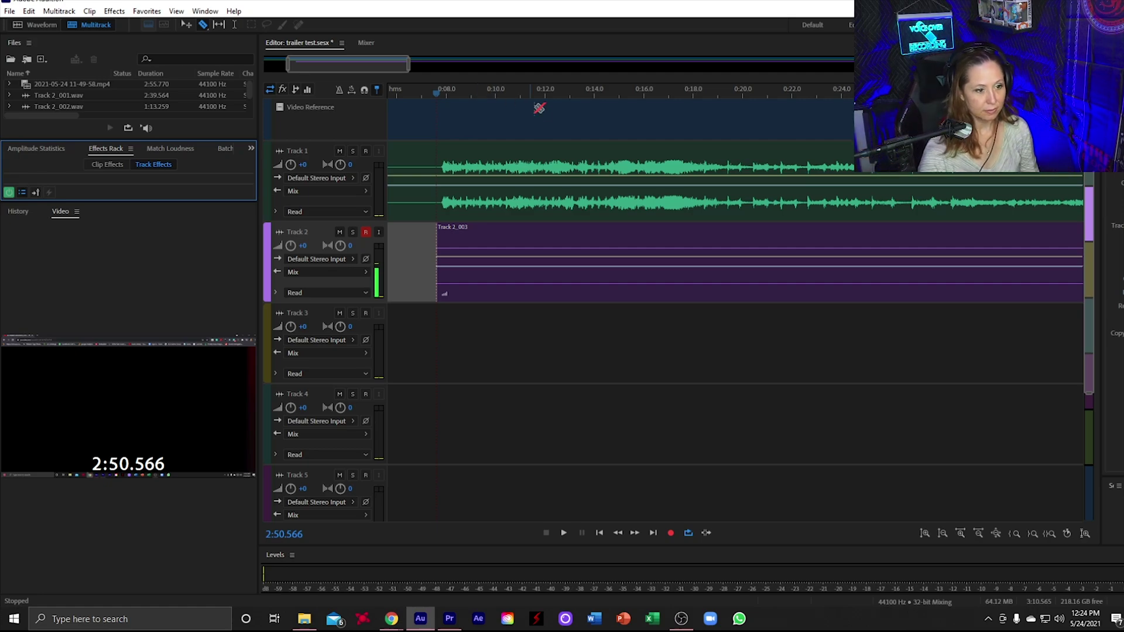
Disarm Track 2 and raise its track volume slightly to +0.3
click(366, 65)
drag(366, 65, 556, 76)
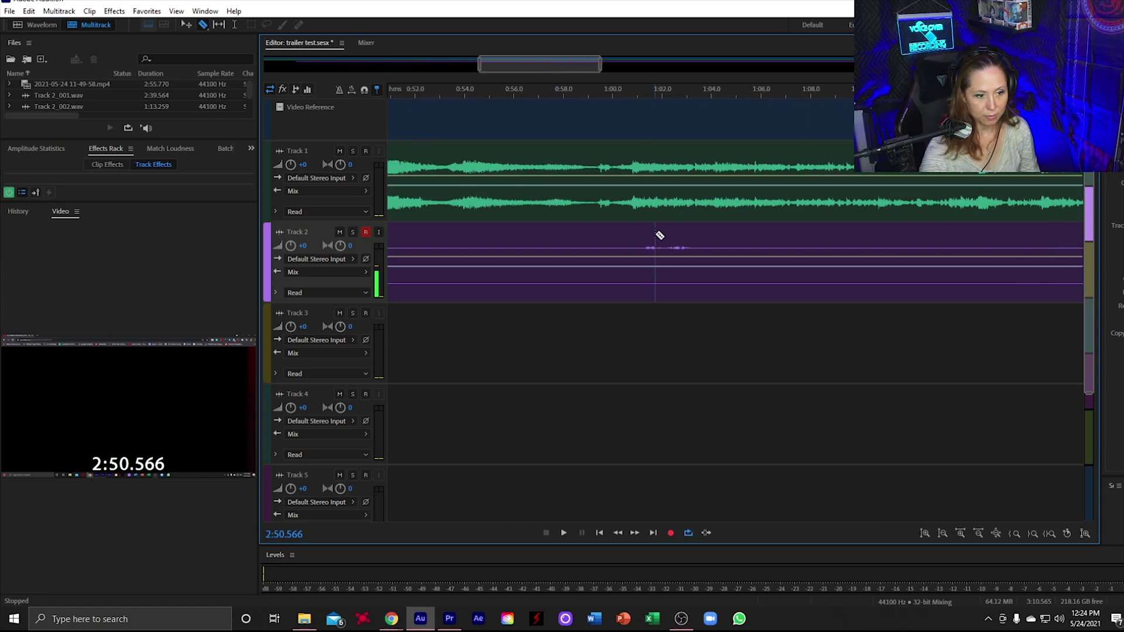
click(366, 233)
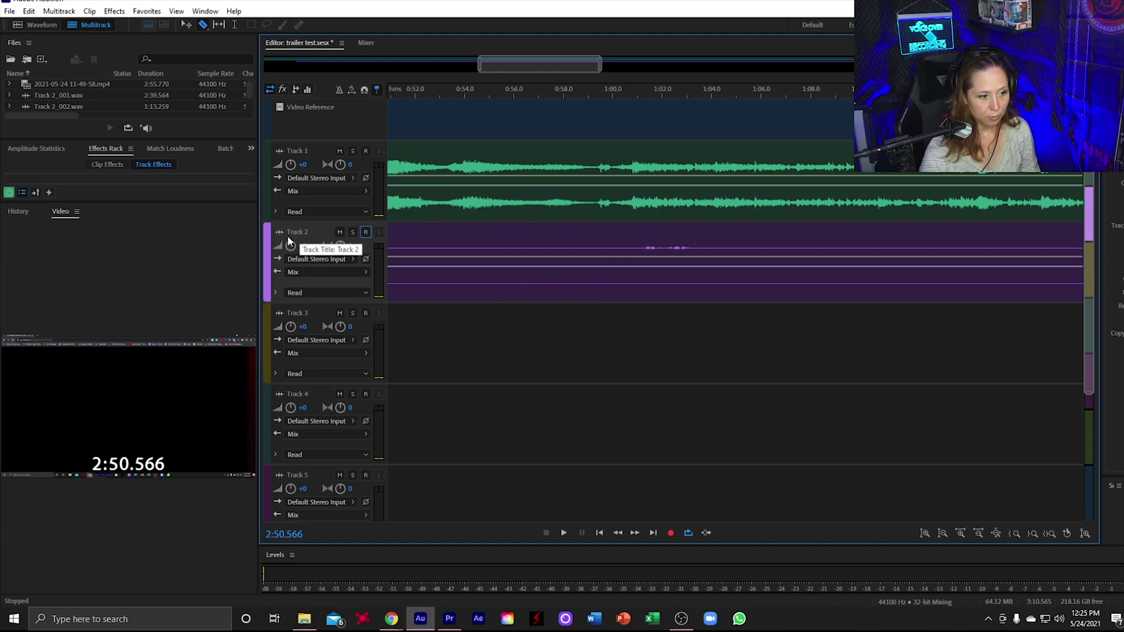
drag(290, 246, 289, 242)
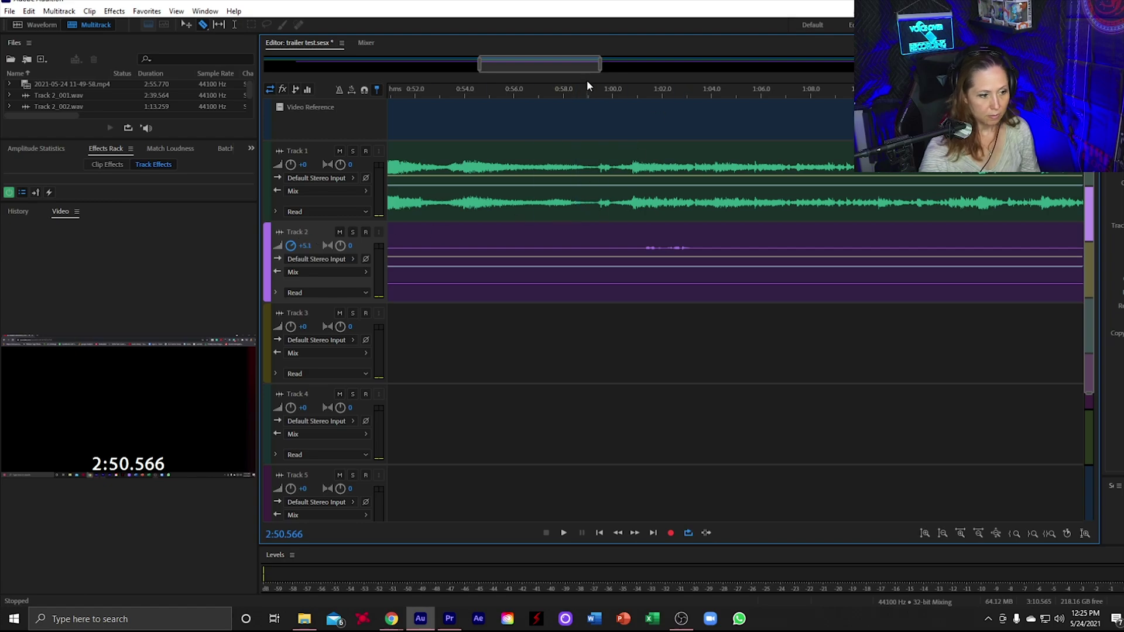
Play back from about 1:00 to check the voiceover sync
click(624, 93)
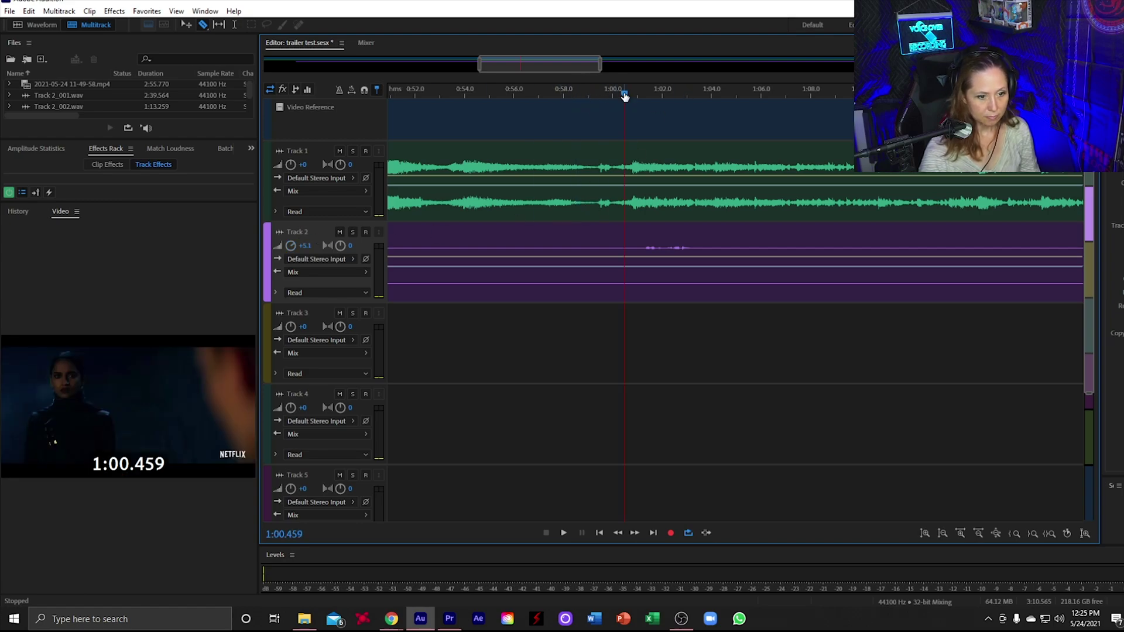
key(space)
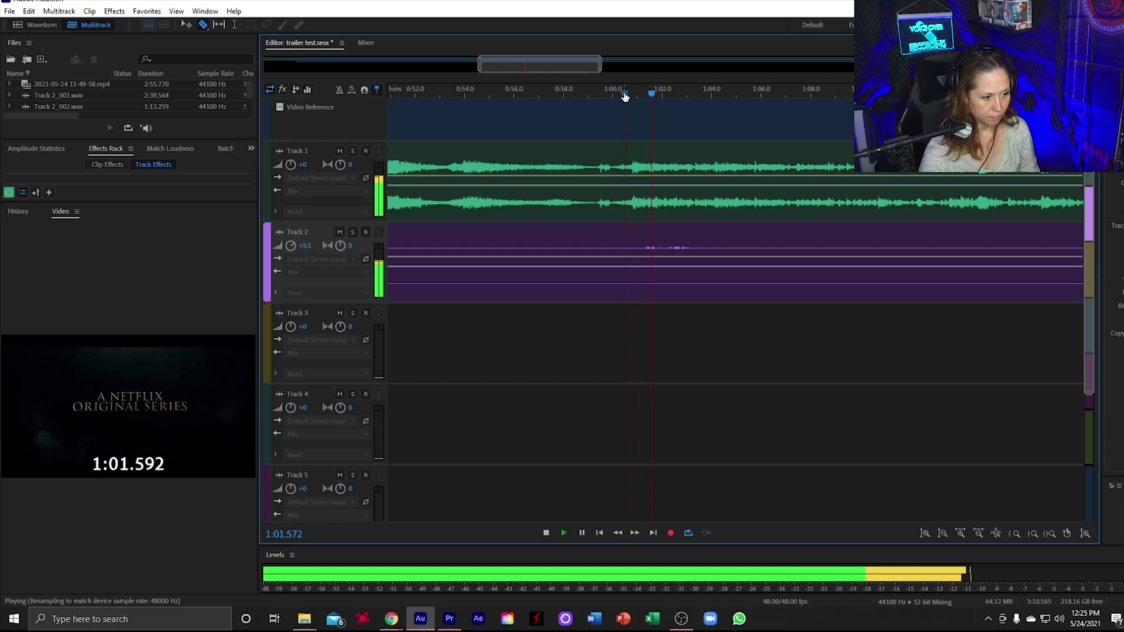
key(space)
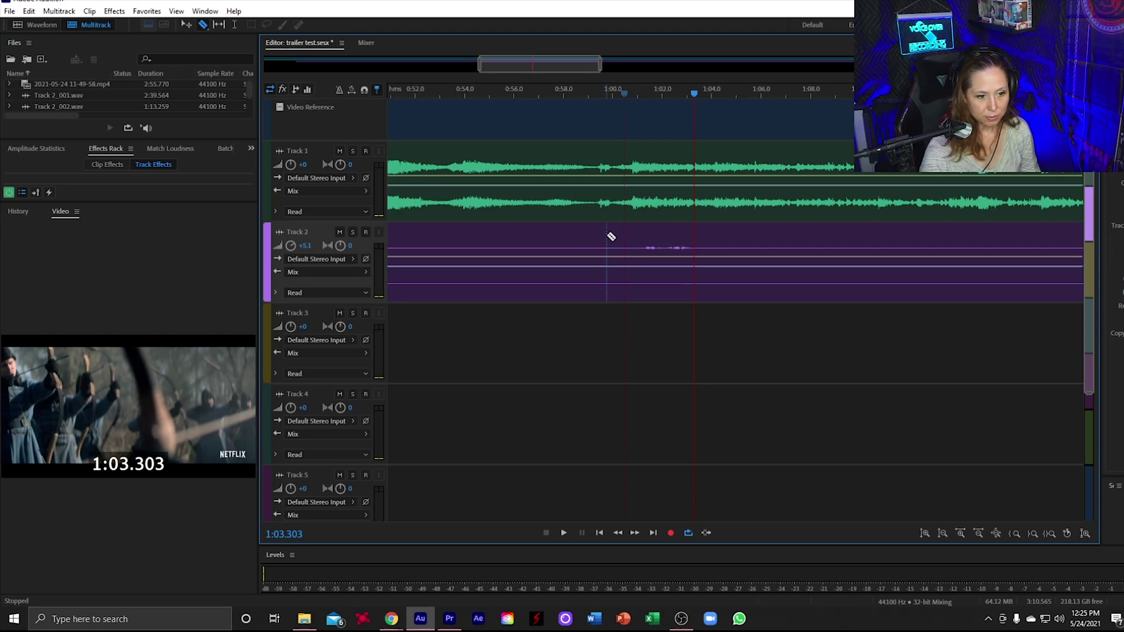
Cut off the clip's empty lead-in and nudge the voiceover slightly earlier
right_click(549, 248)
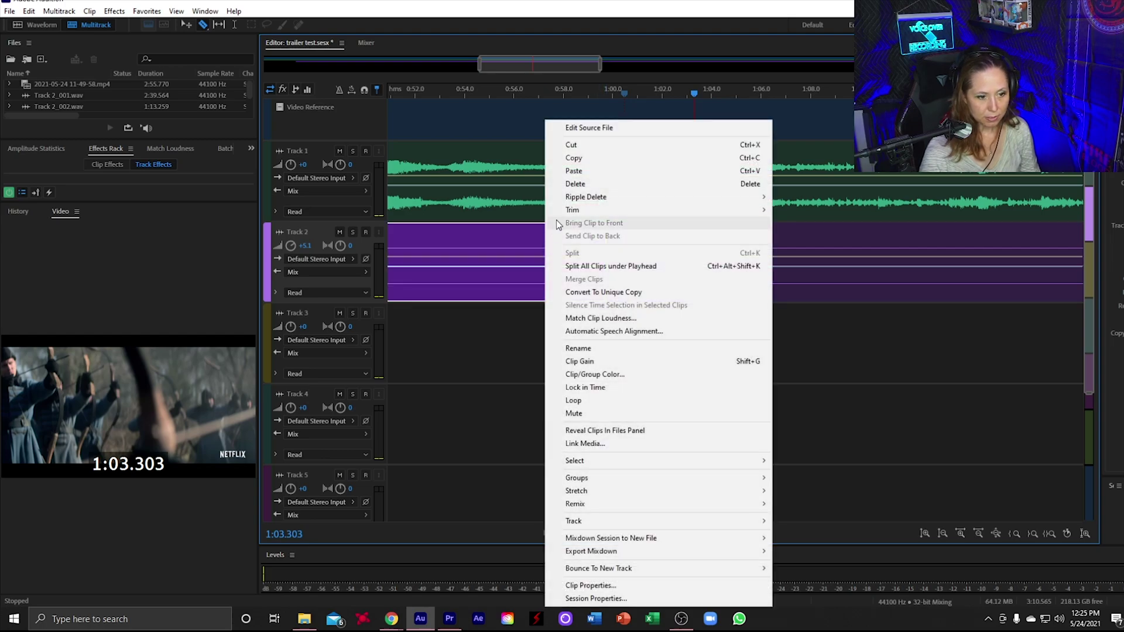
click(580, 147)
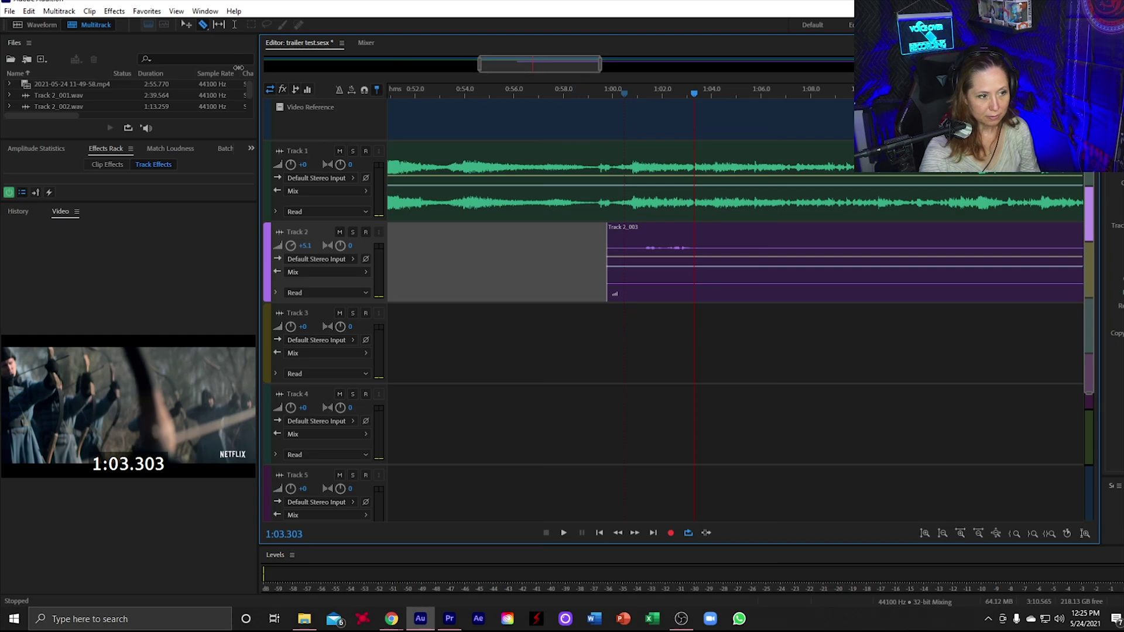
click(185, 25)
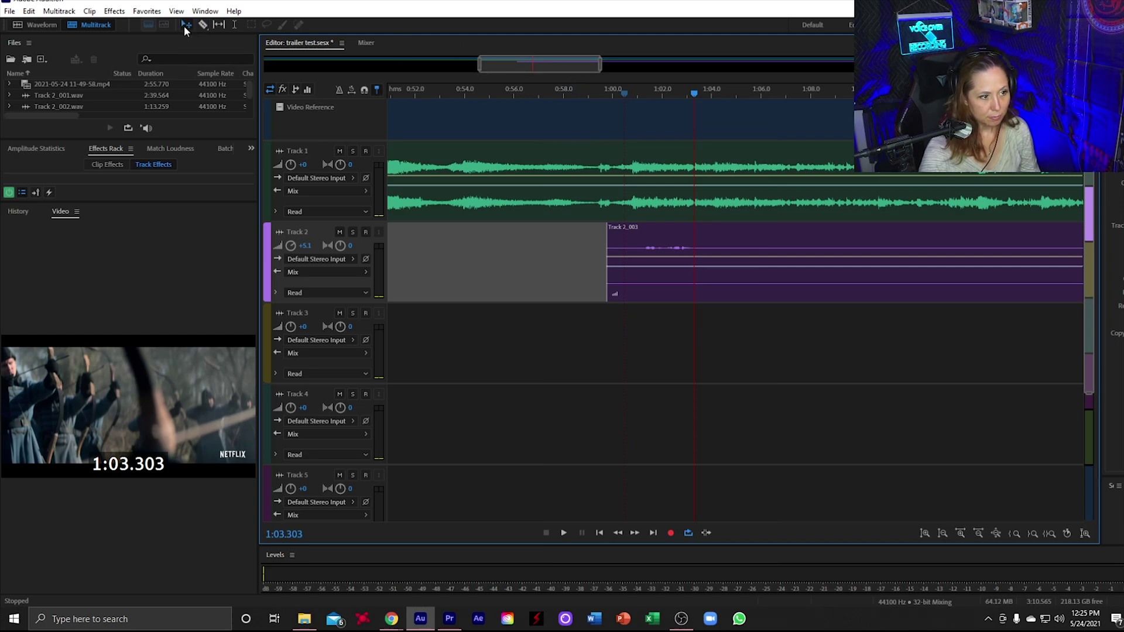
drag(677, 231, 669, 230)
Play from about 1:00.5 to check the voiceover sync
click(626, 93)
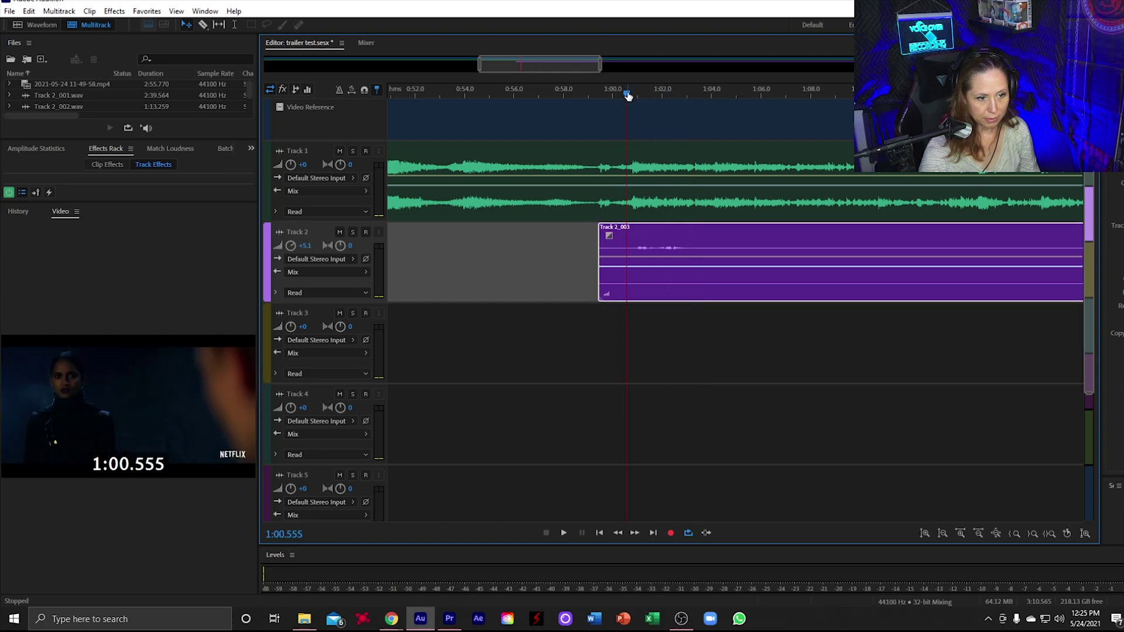
drag(628, 95, 633, 96)
key(space)
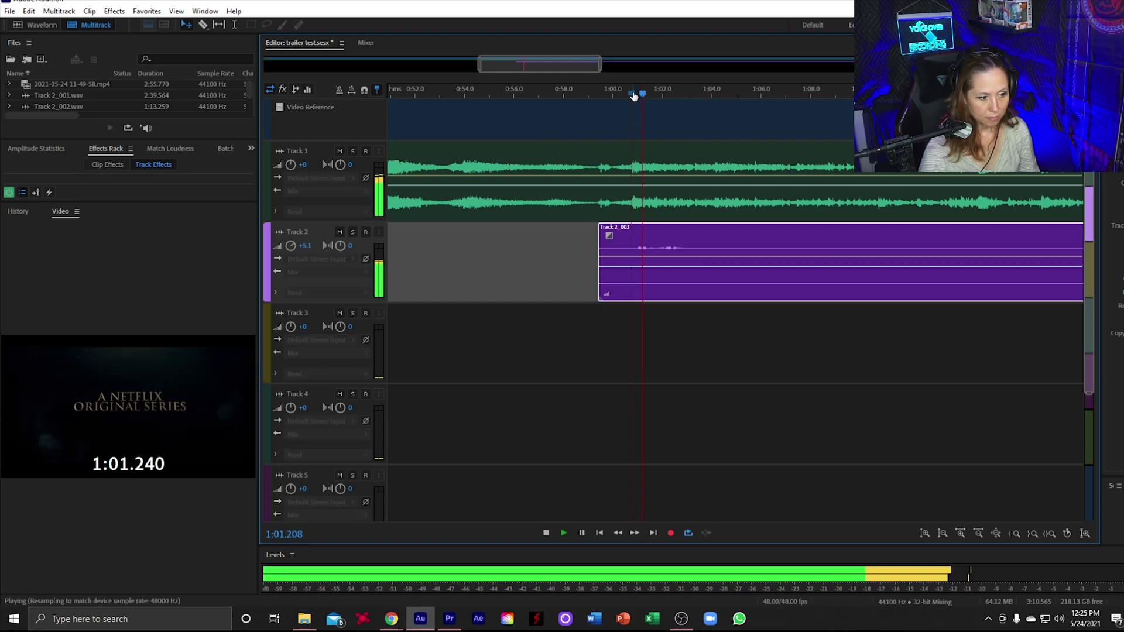
key(space)
Raise the Track 2_003 clip volume to 12.3 dB and play from about 1:00.7
drag(606, 298, 621, 293)
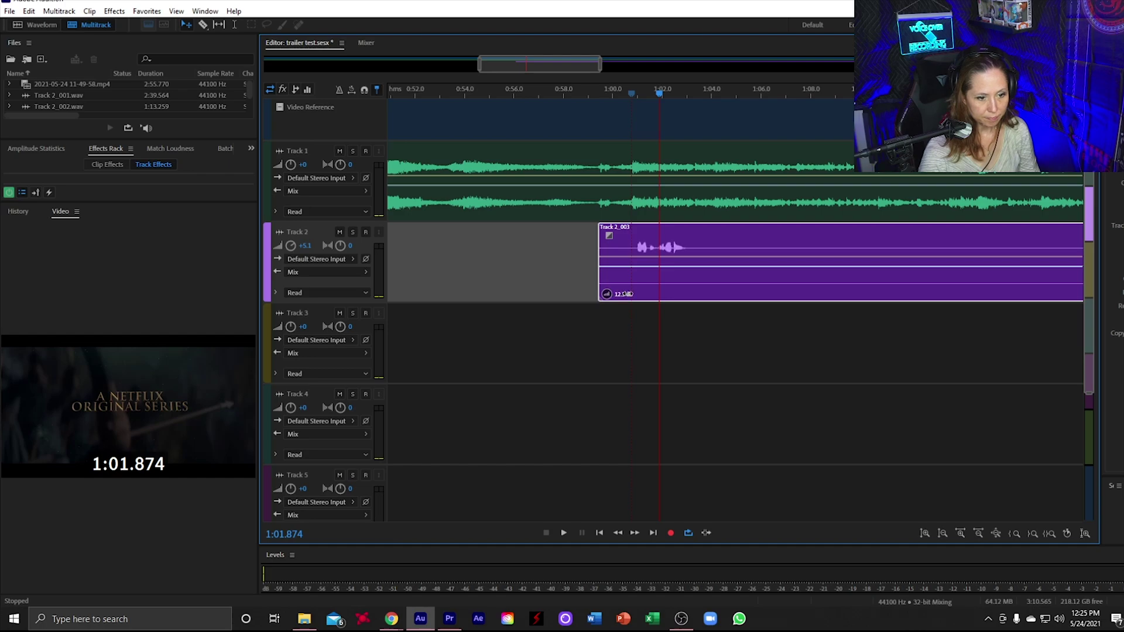
click(632, 91)
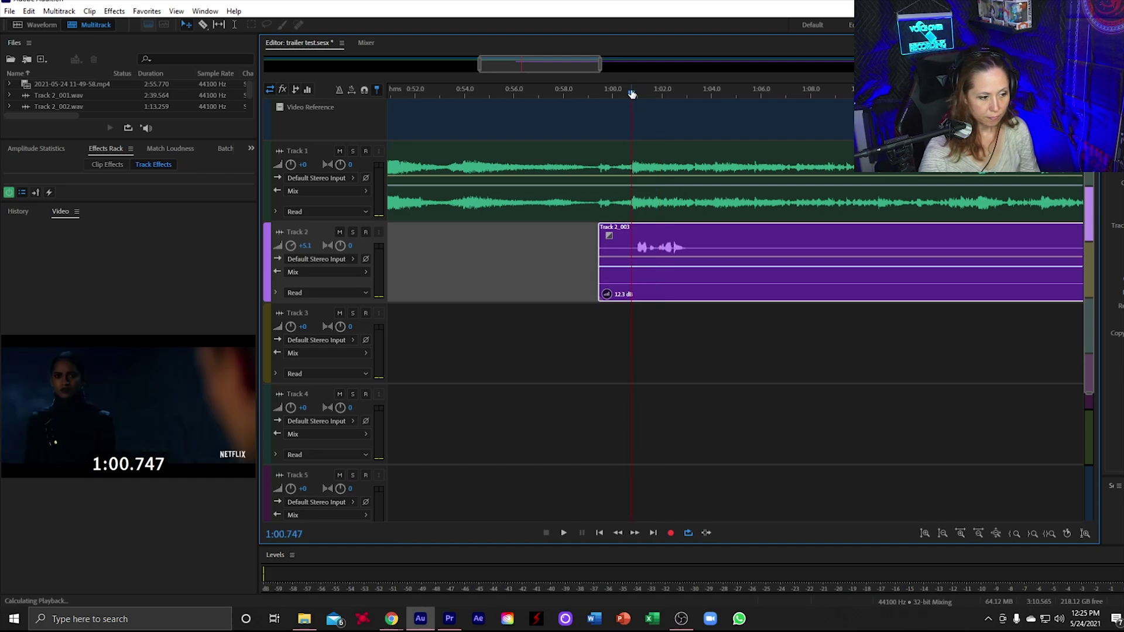
key(space)
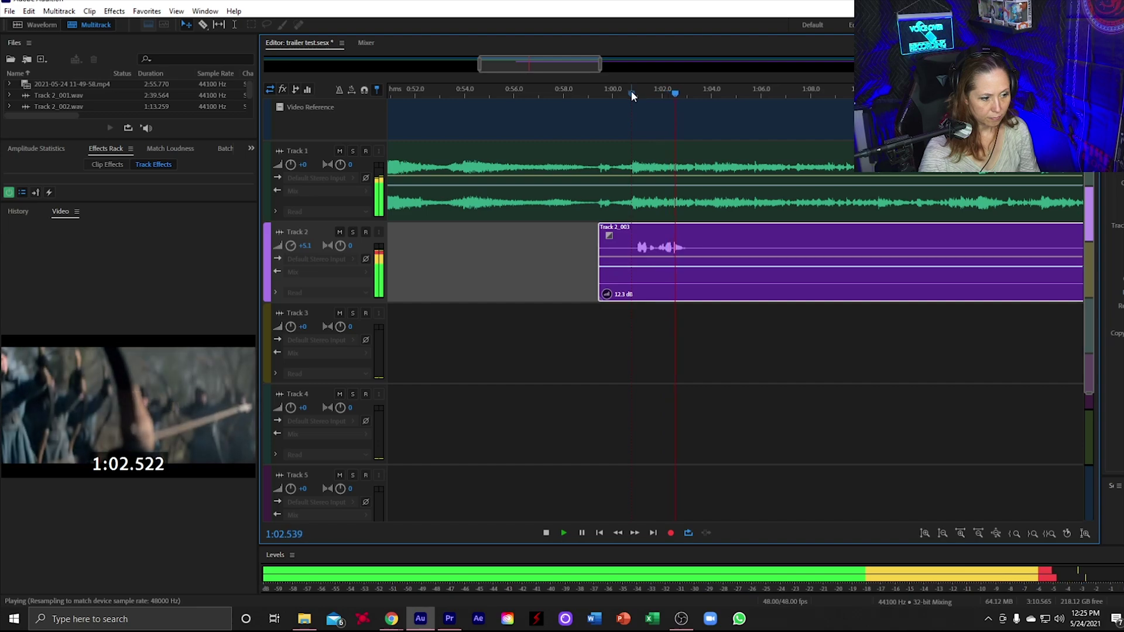
key(space)
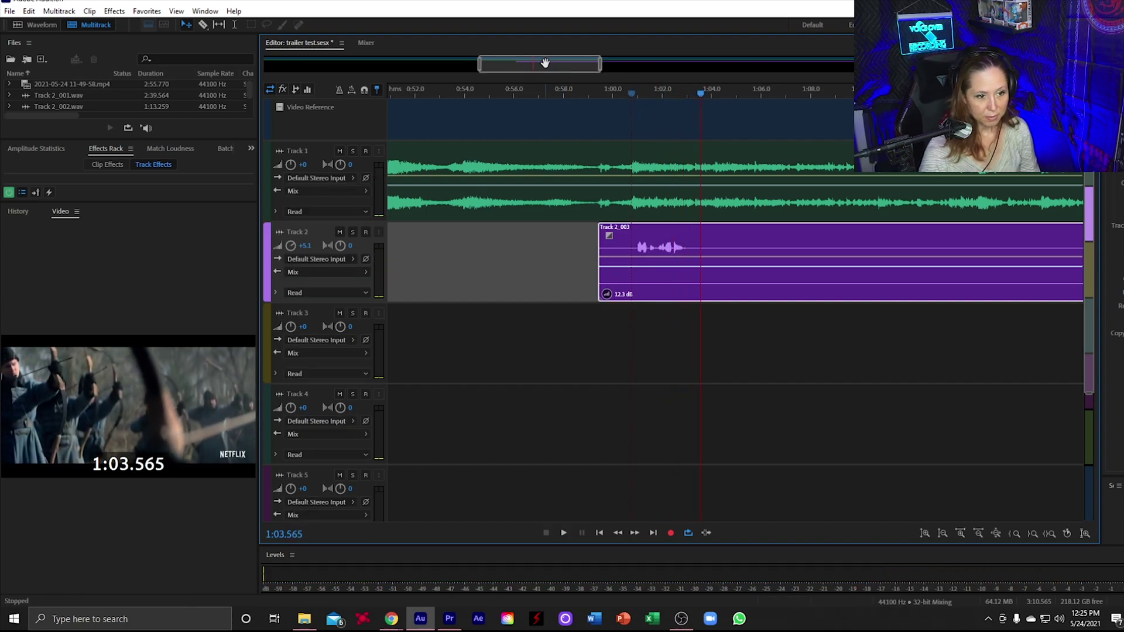
drag(546, 65, 678, 74)
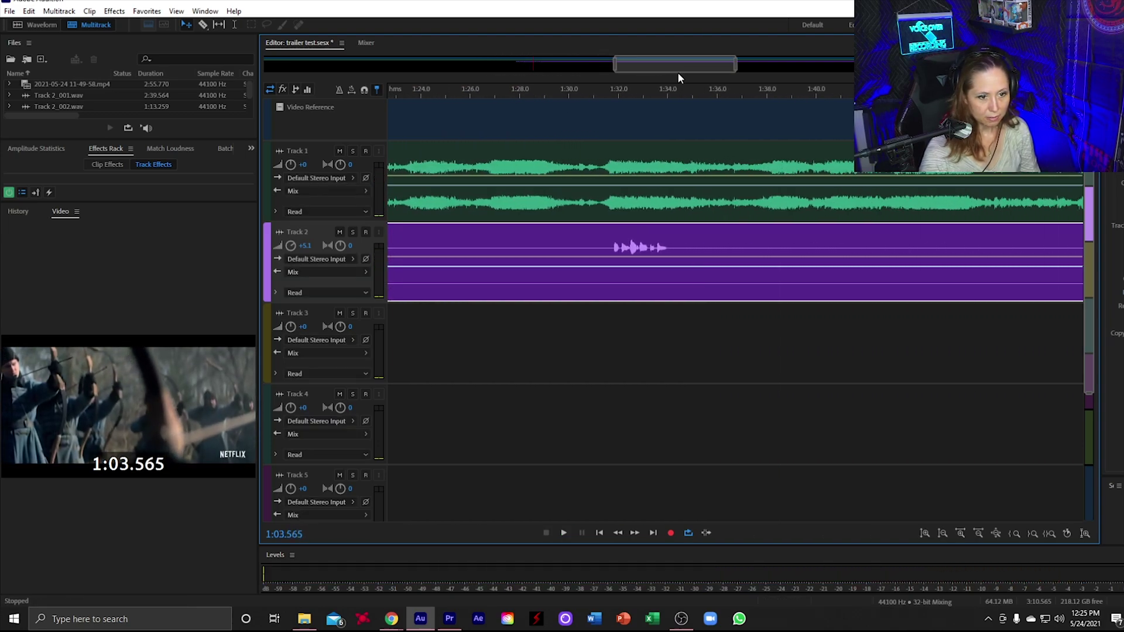
click(602, 91)
key(space)
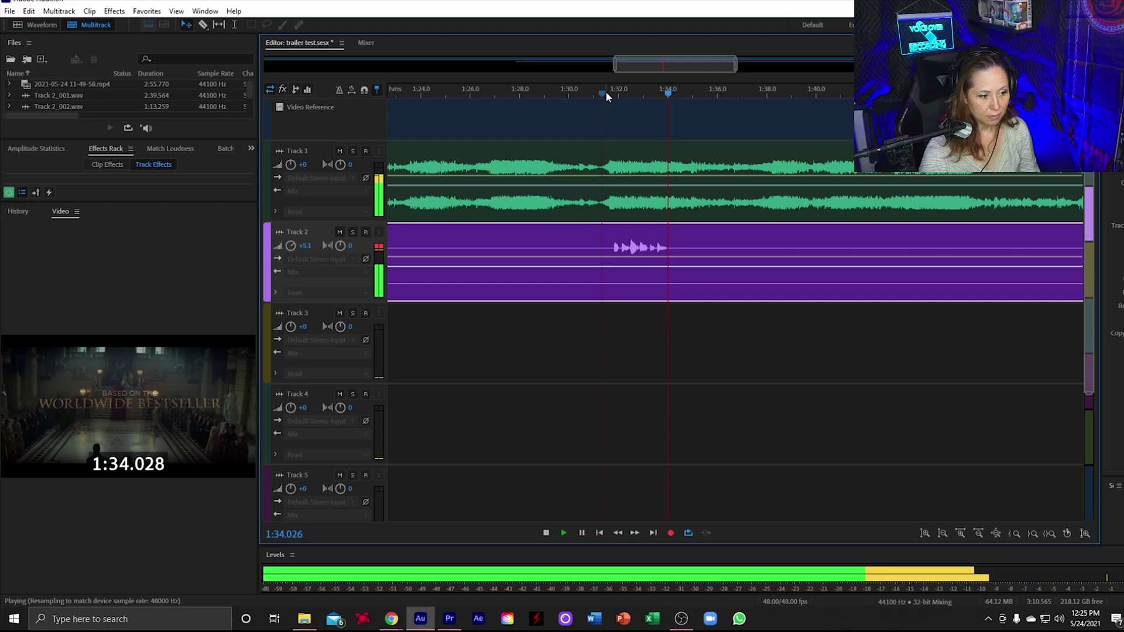
key(space)
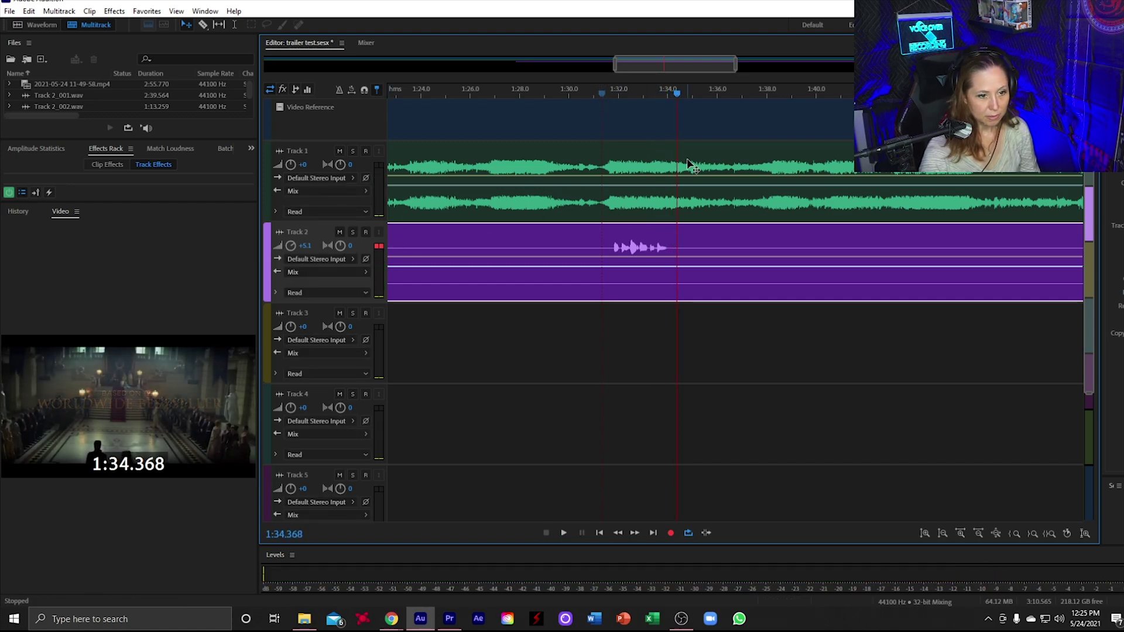
drag(663, 65, 502, 65)
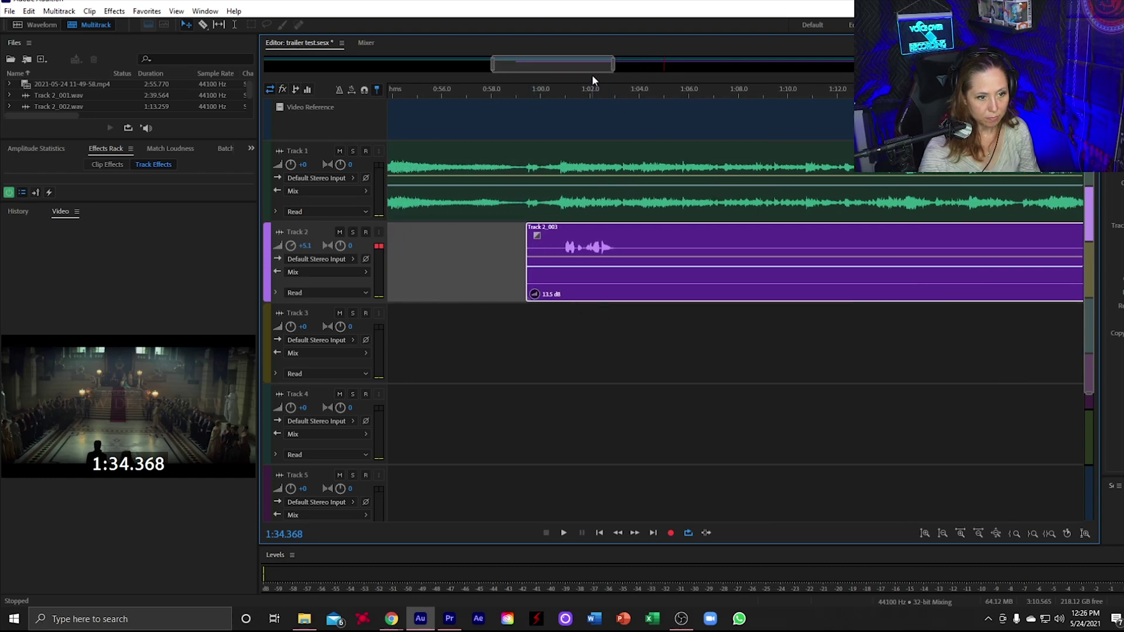
drag(575, 66, 787, 78)
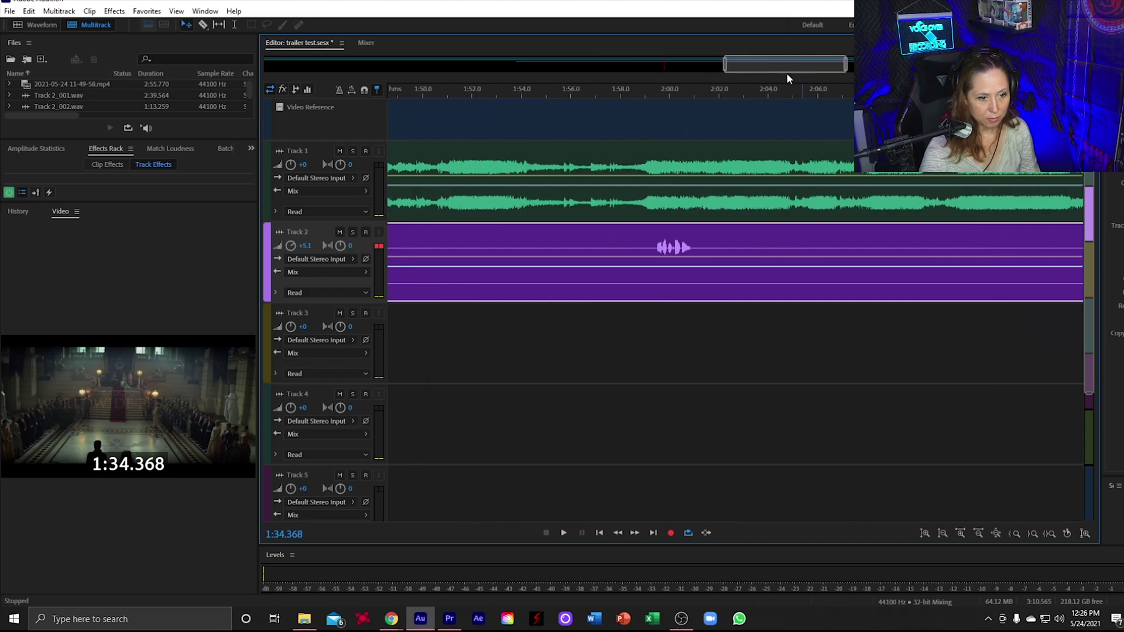
click(641, 93)
key(space)
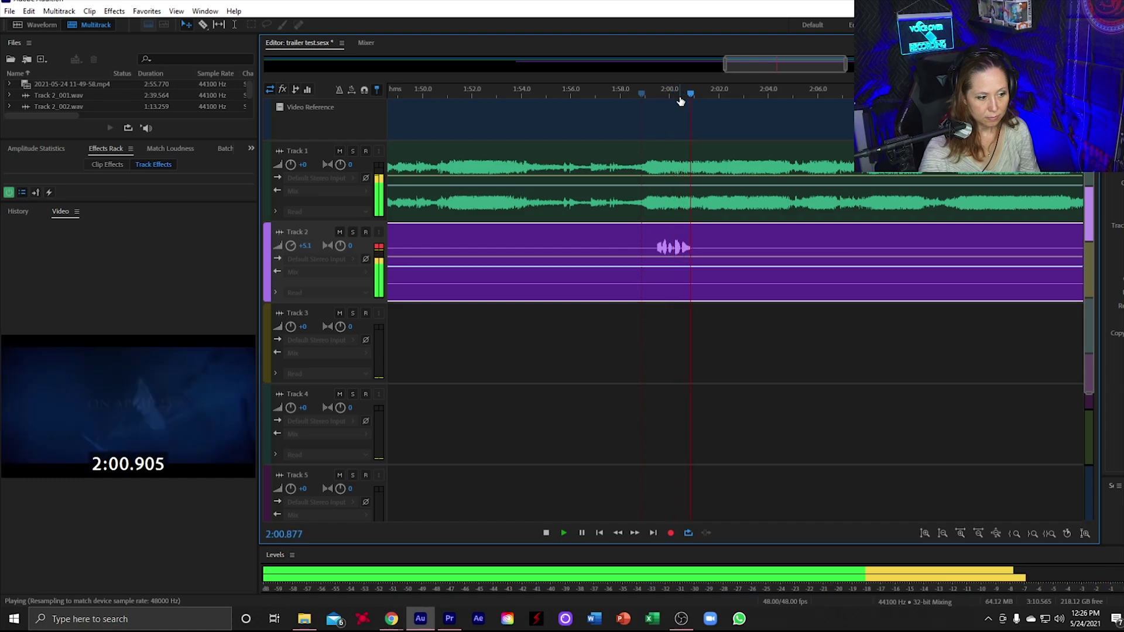
key(space)
drag(831, 64, 991, 64)
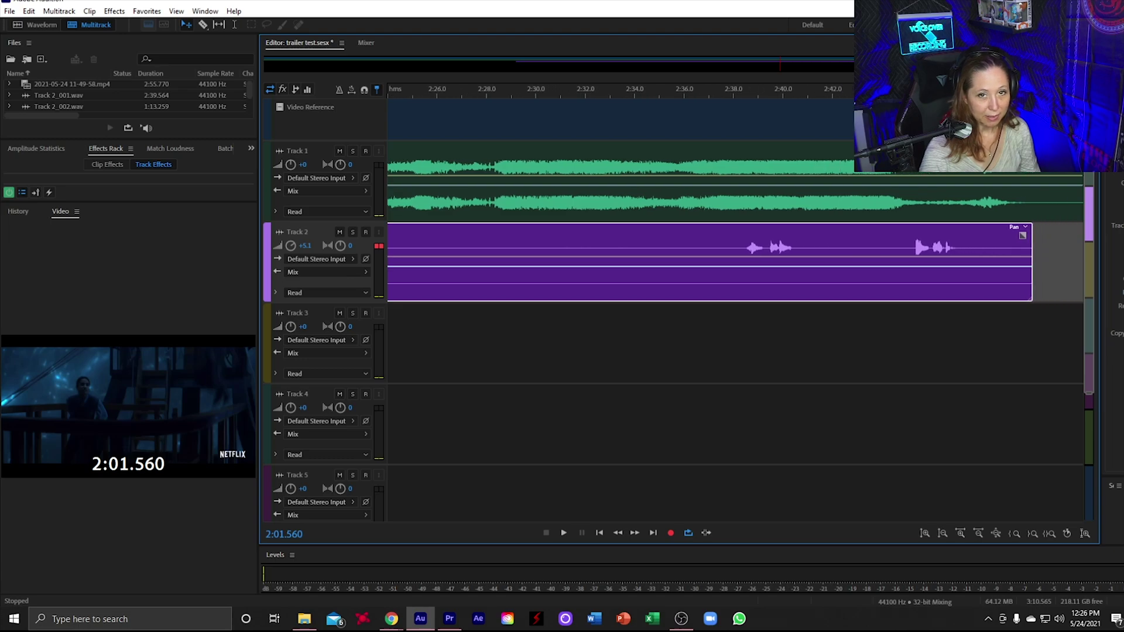
Play the final voiceover section starting around 2:38
click(737, 94)
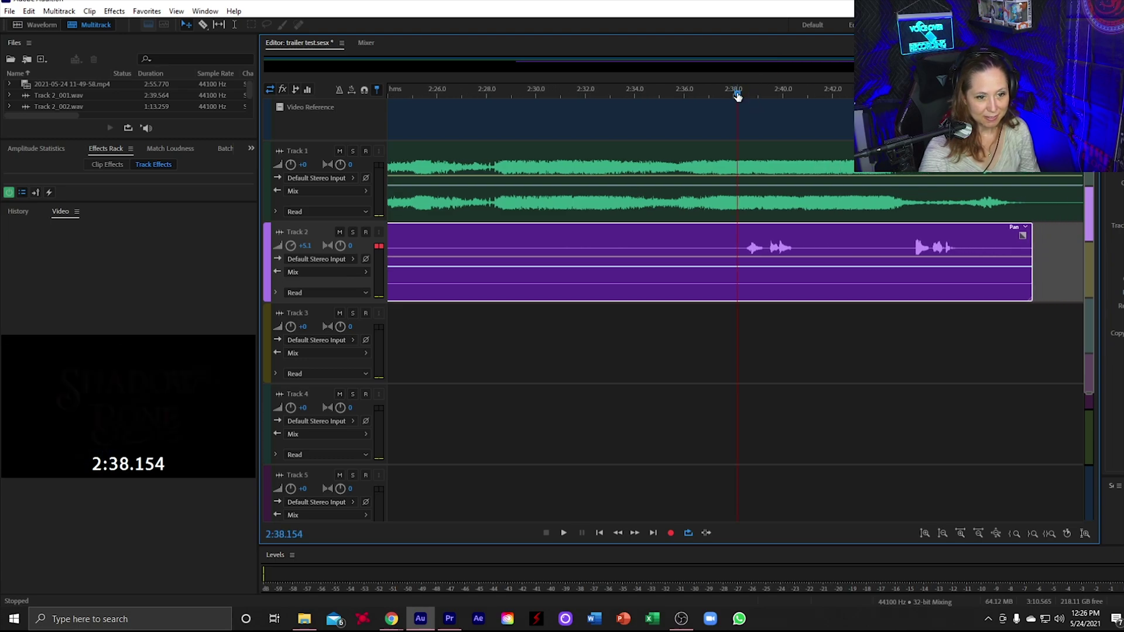
key(space)
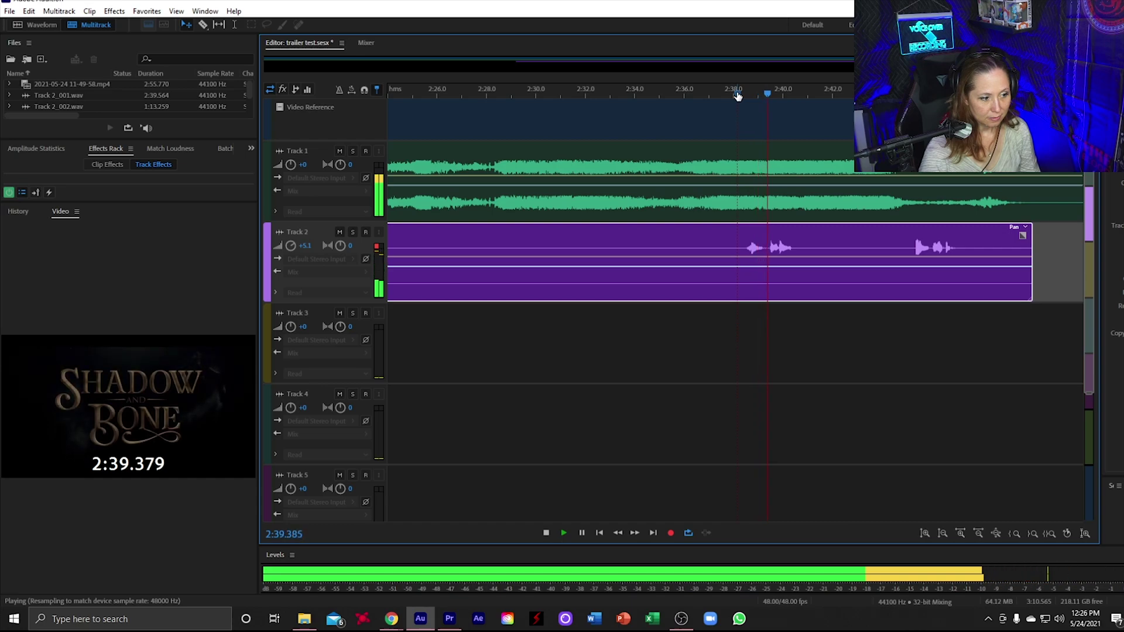
key(space)
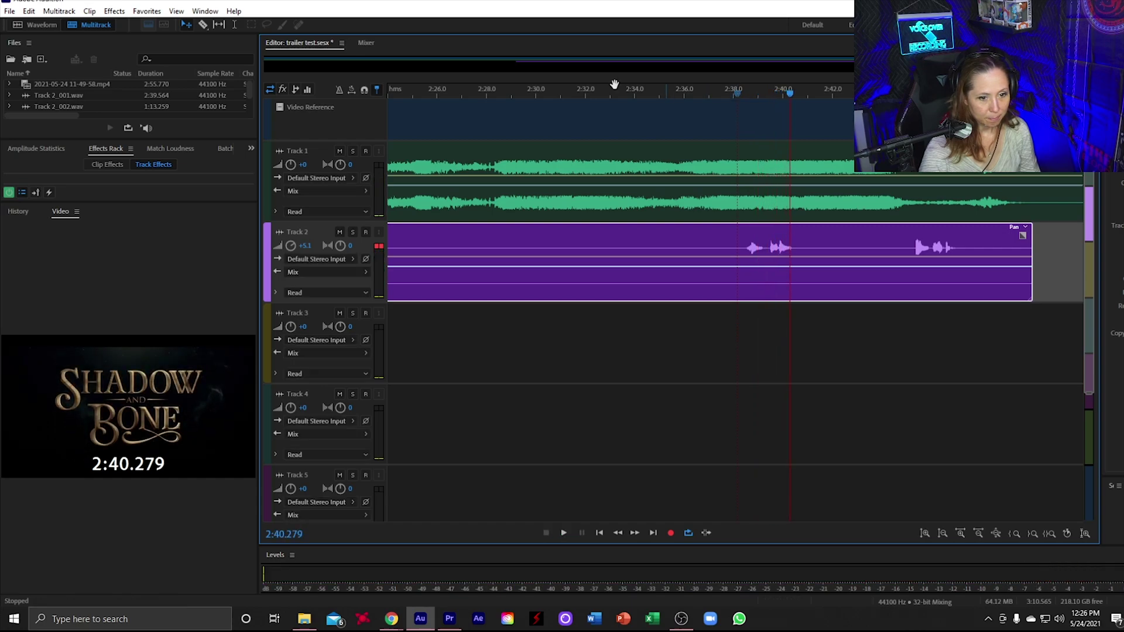
Split the Track 2 clip before the next line and nudge Track 2_003 slightly later
click(202, 25)
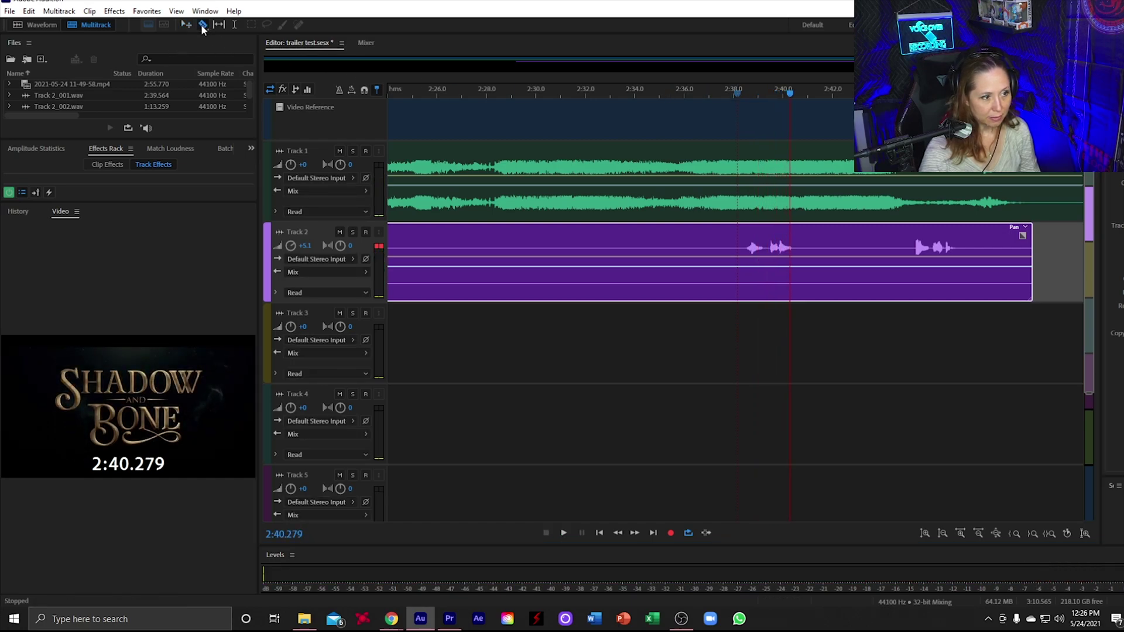
click(723, 242)
click(738, 233)
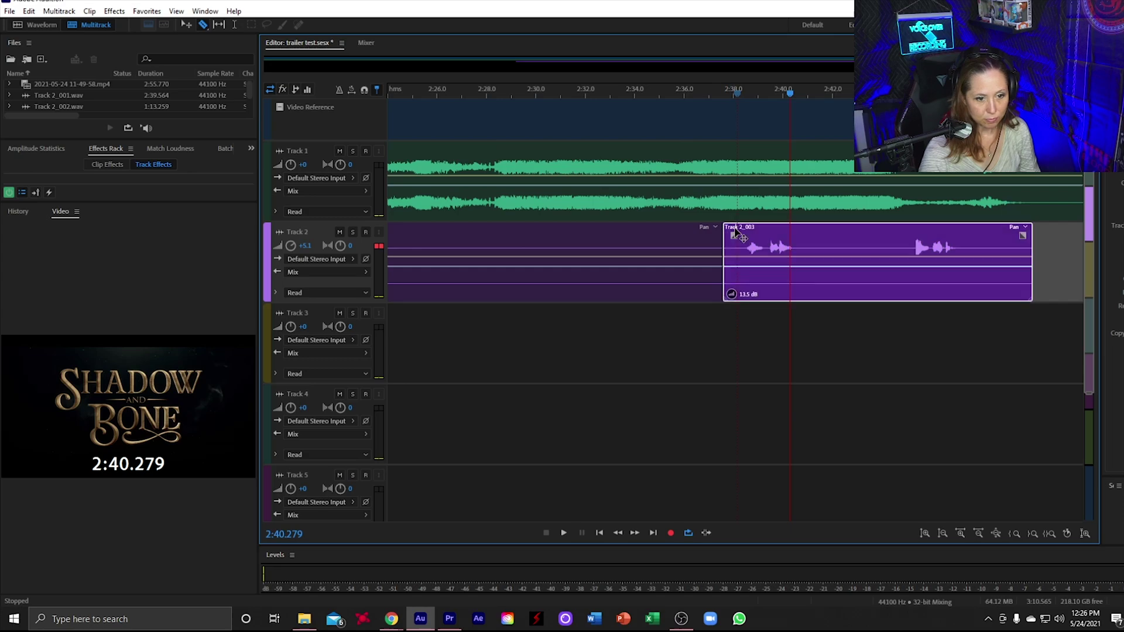
drag(737, 233, 739, 233)
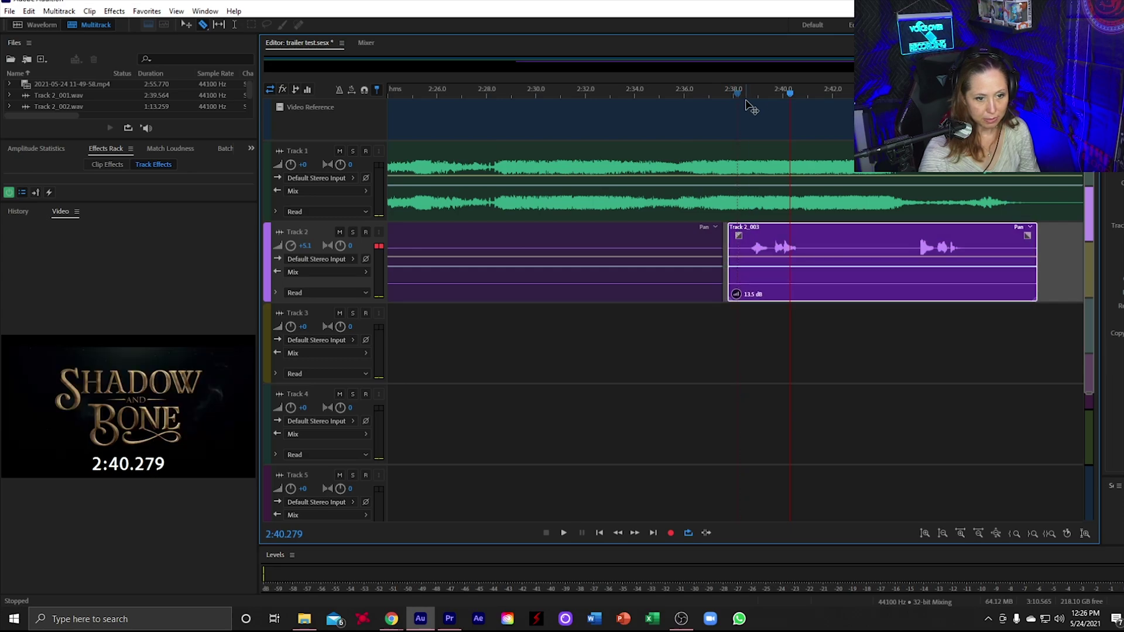
Play from just before the voiceover clip to check the new sync
click(744, 96)
key(space)
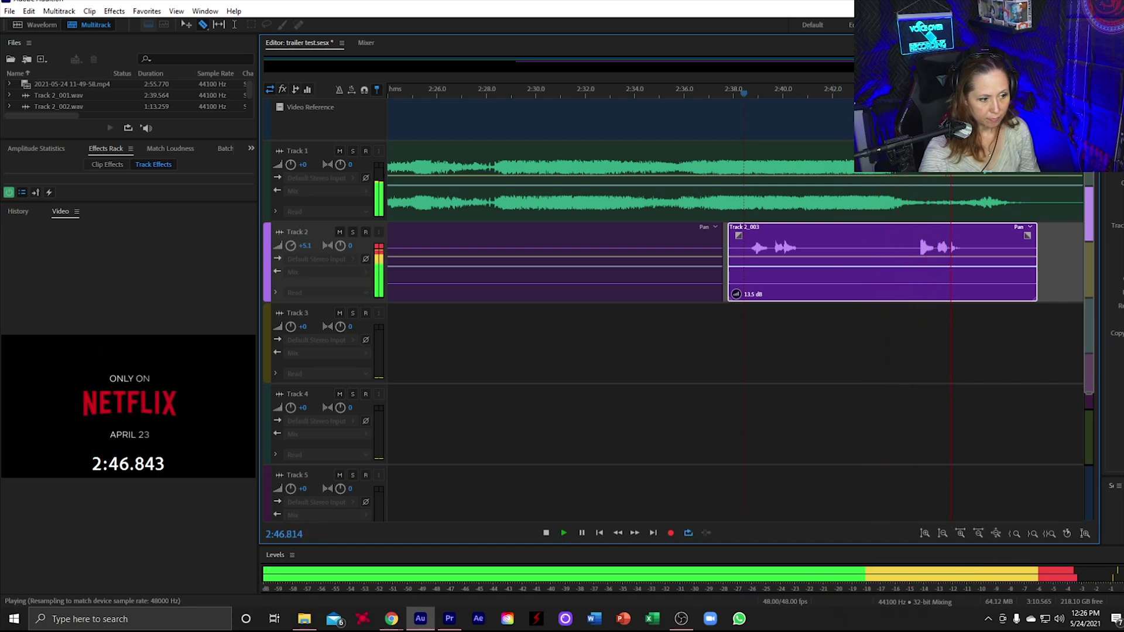
key(space)
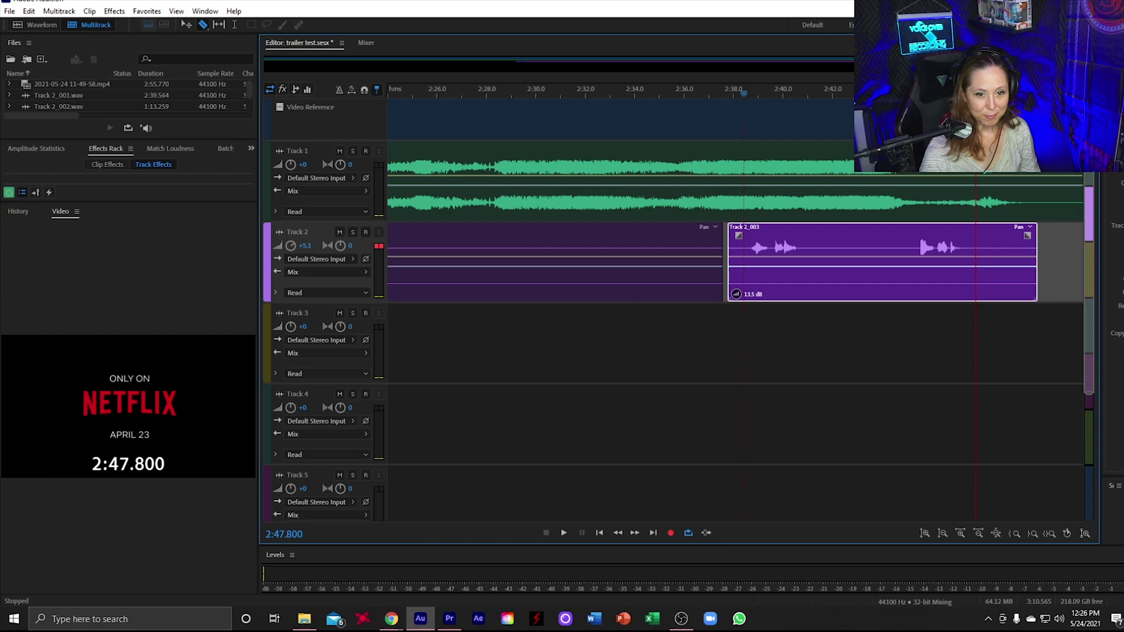
drag(890, 66, 314, 64)
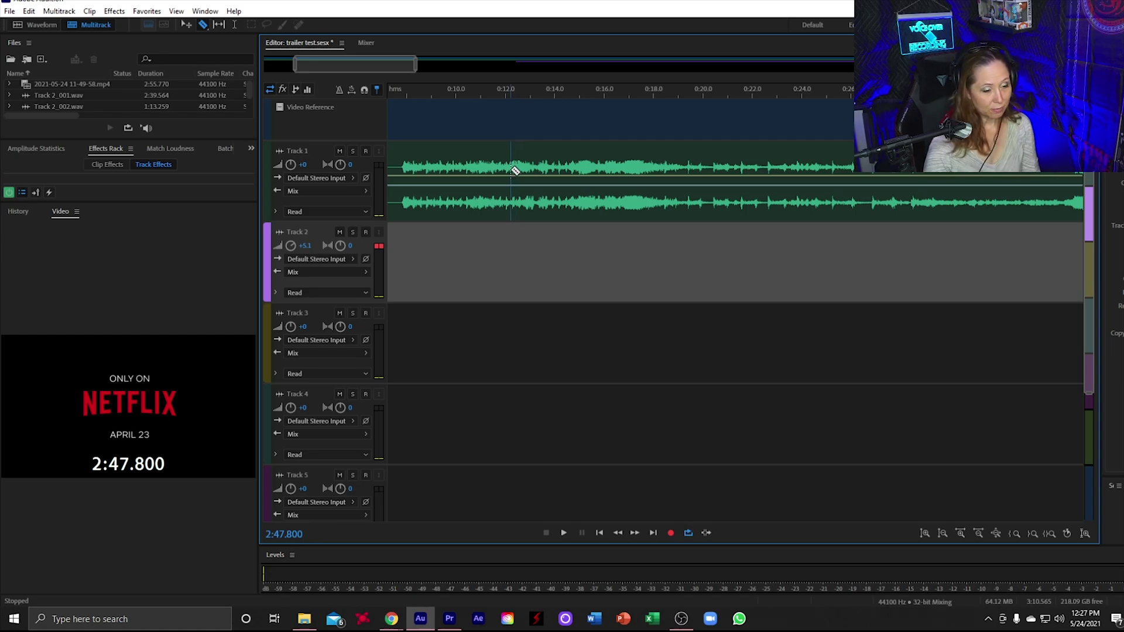
Mute Track 1's trailer audio and scroll the timeline to the Track 2_003 voiceover clip
click(339, 151)
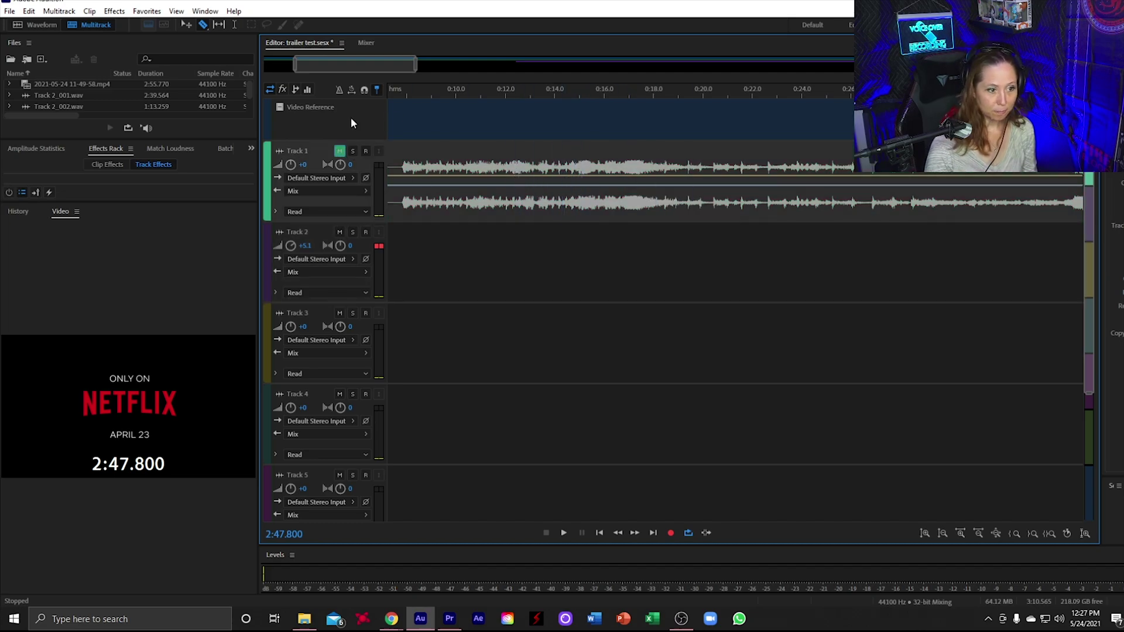
drag(352, 65, 541, 69)
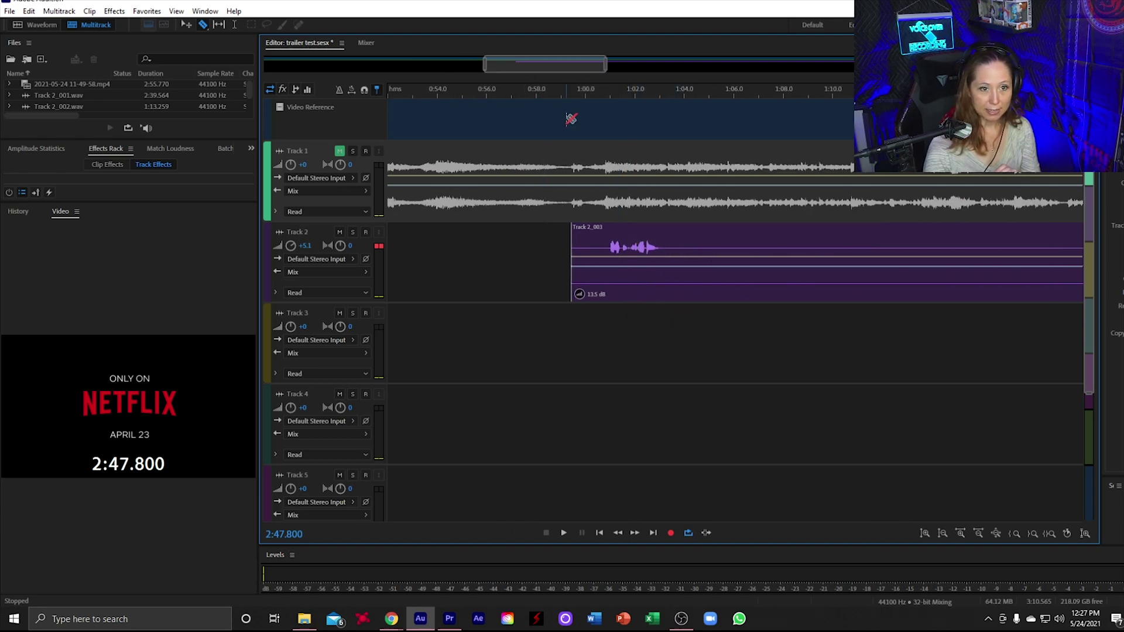
drag(559, 64, 510, 64)
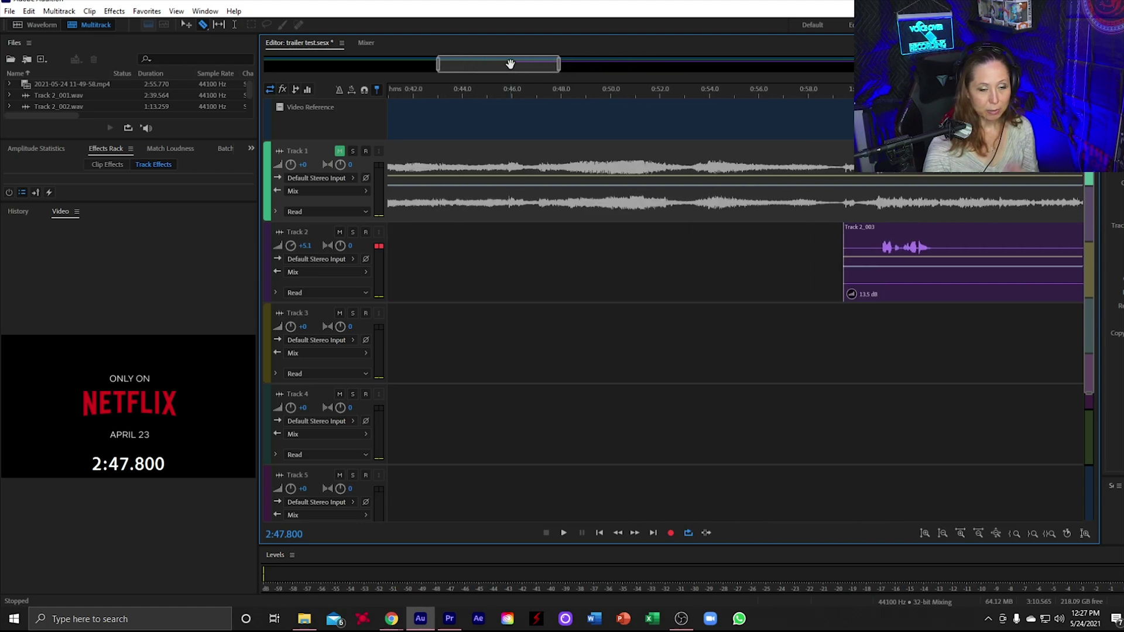
Export the entire session as an MP3 multitrack mixdown named trailer test_mixdown.mp3 at 192 Kbps
click(10, 11)
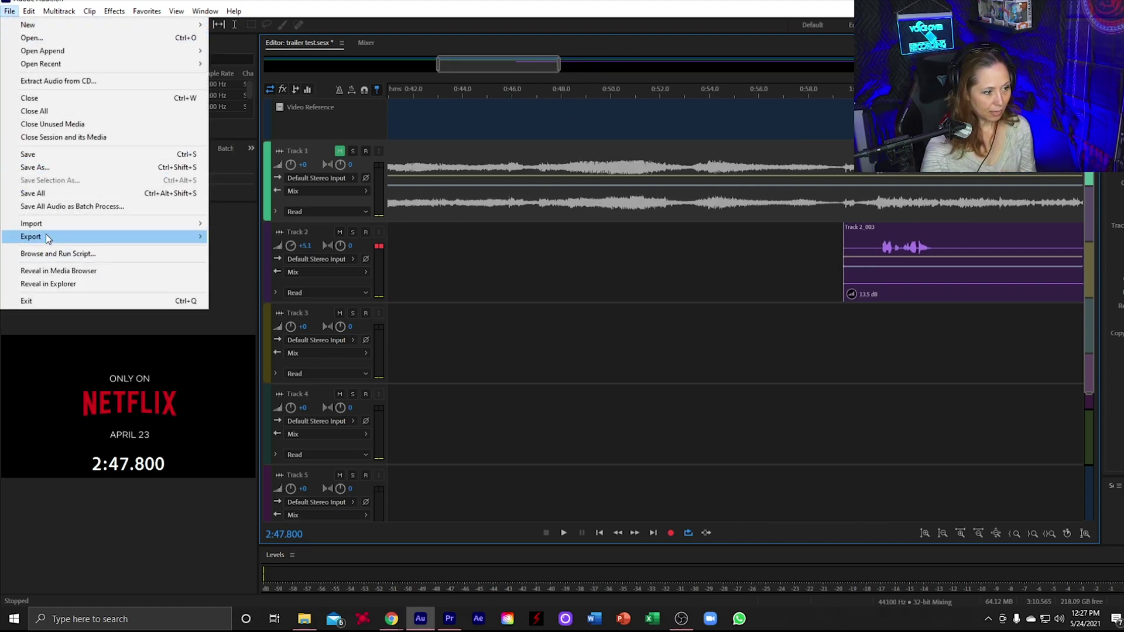
mouse_move(46, 235)
mouse_move(272, 294)
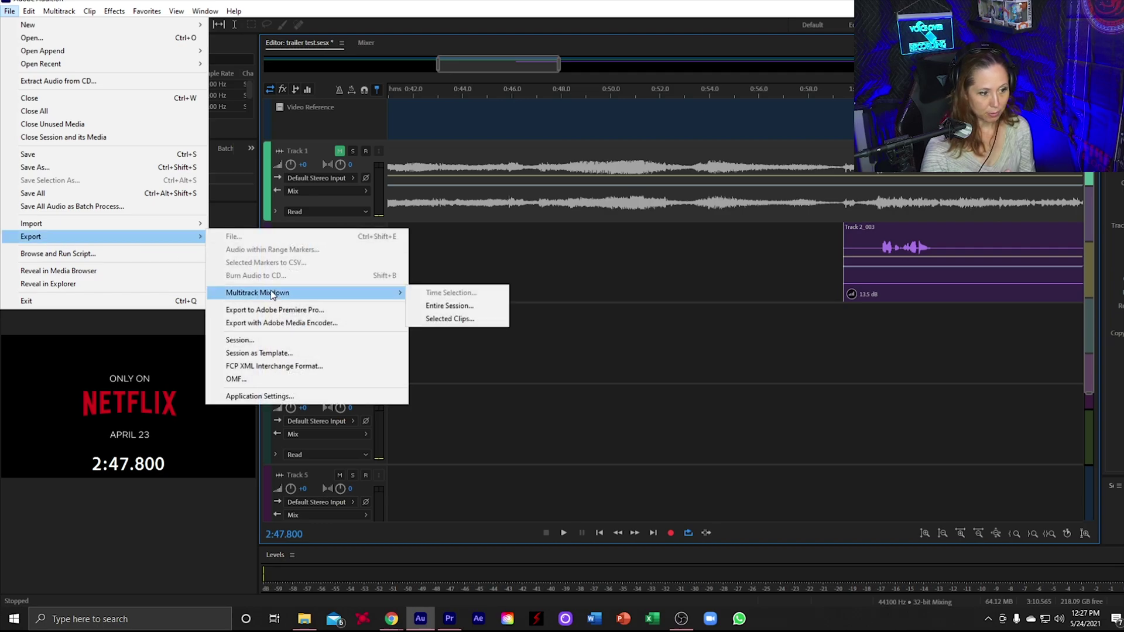
click(474, 309)
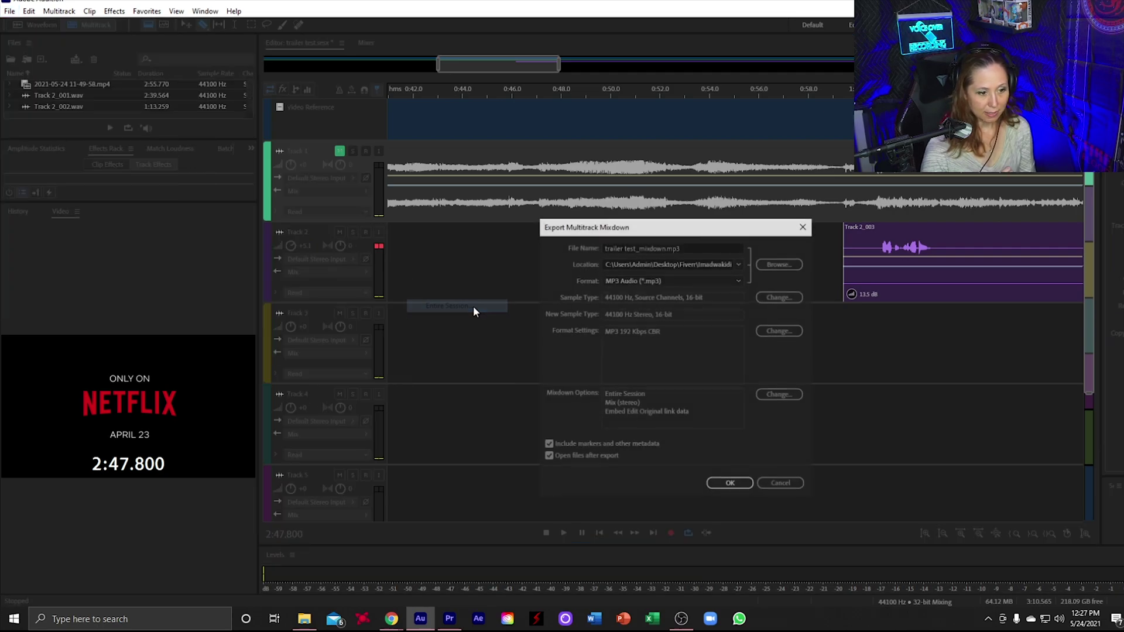
click(730, 484)
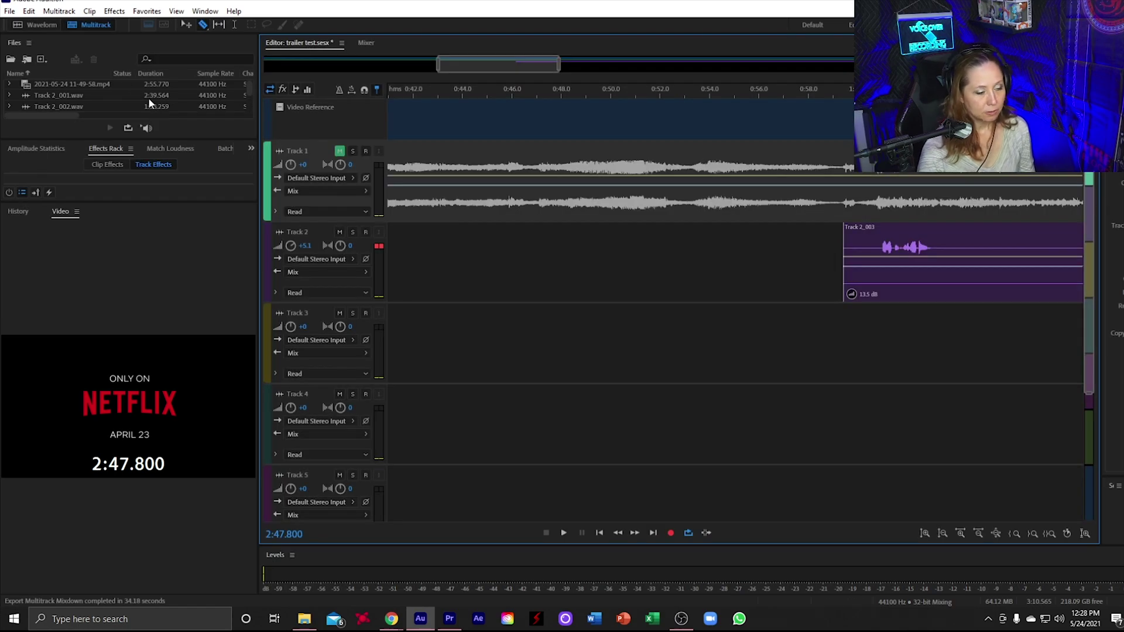
Open trailer test_mixdown.mp3 in the Waveform editor and place the playhead at 0:53.880
scroll(120, 101, down, 1)
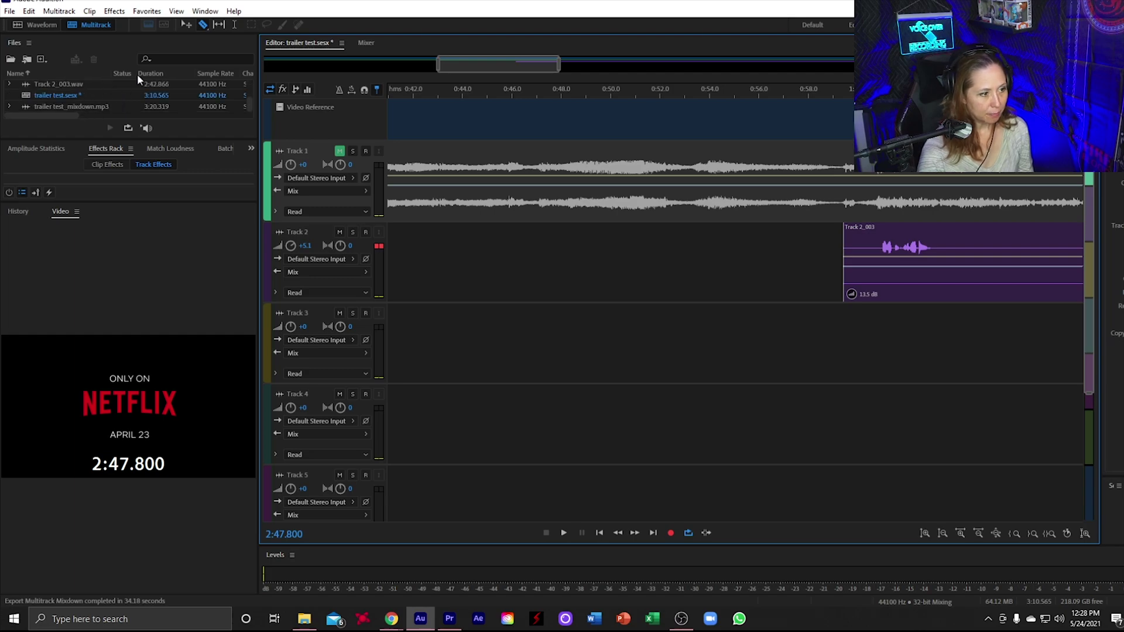
double_click(78, 107)
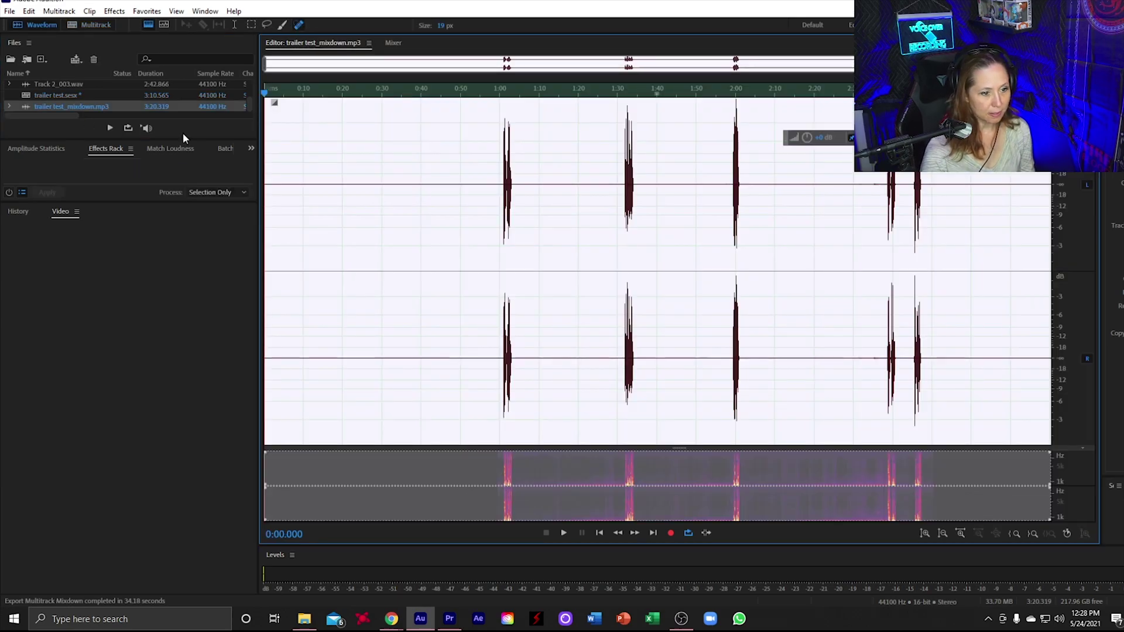
click(476, 201)
scroll(534, 221, up, 3)
scroll(524, 215, down, 2)
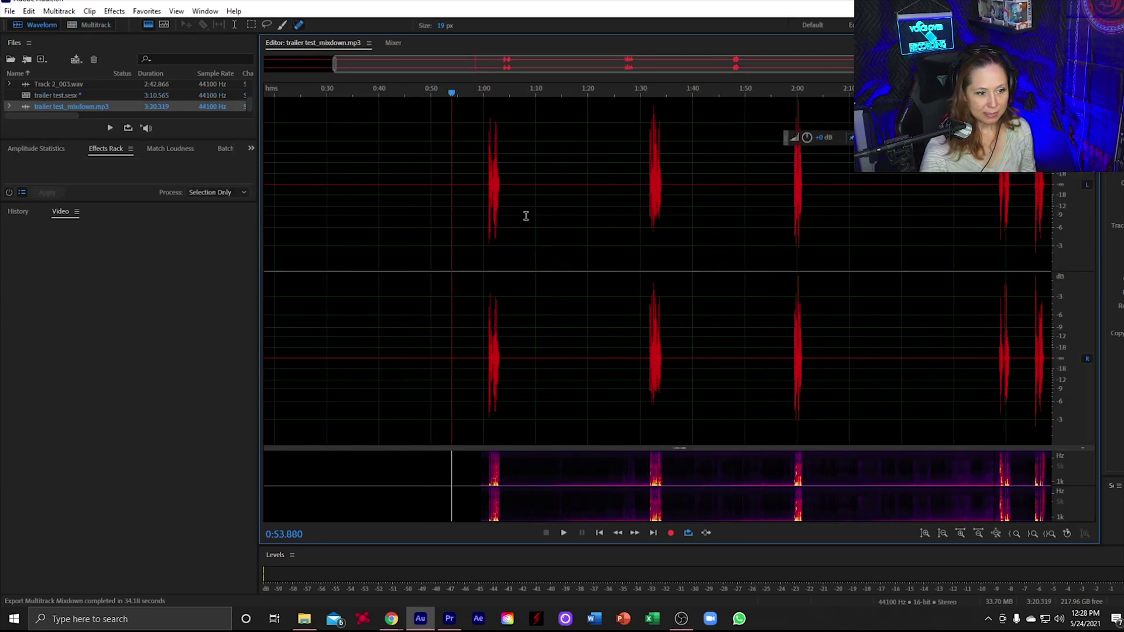
scroll(522, 179, down, 2)
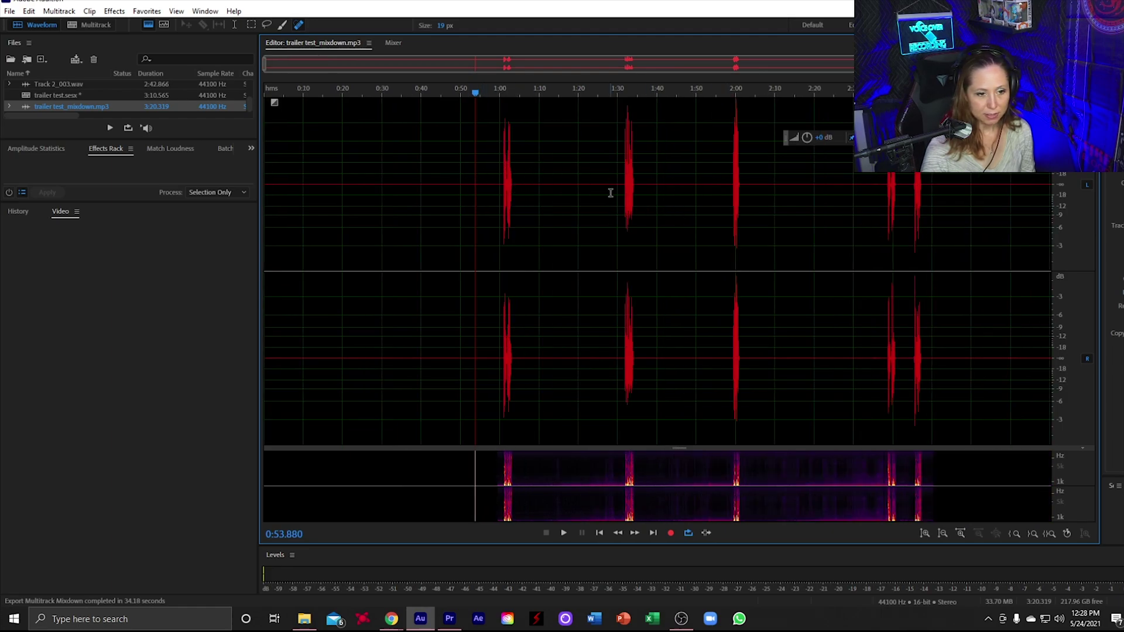
Play the mixdown from just before the second voice line to confirm it holds only voiceover
click(623, 181)
key(space)
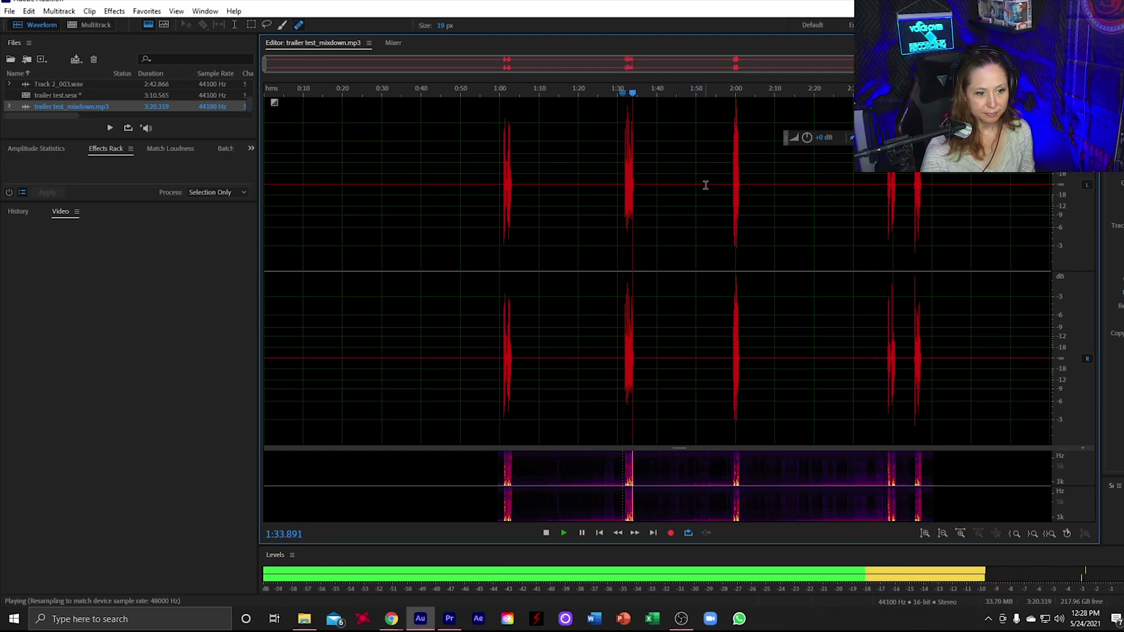
key(space)
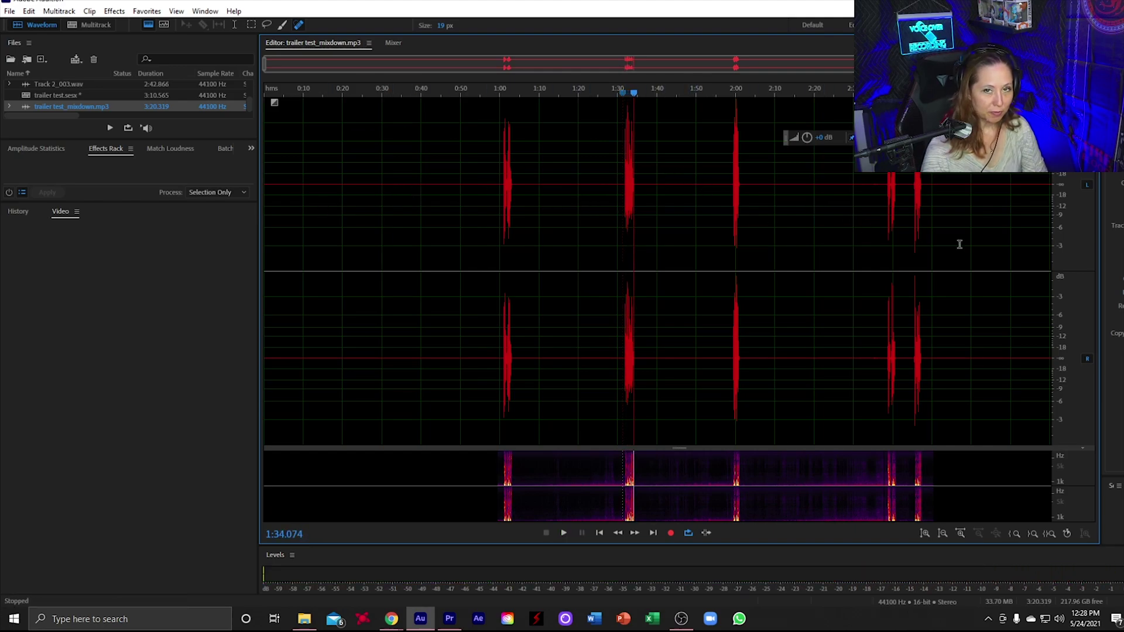